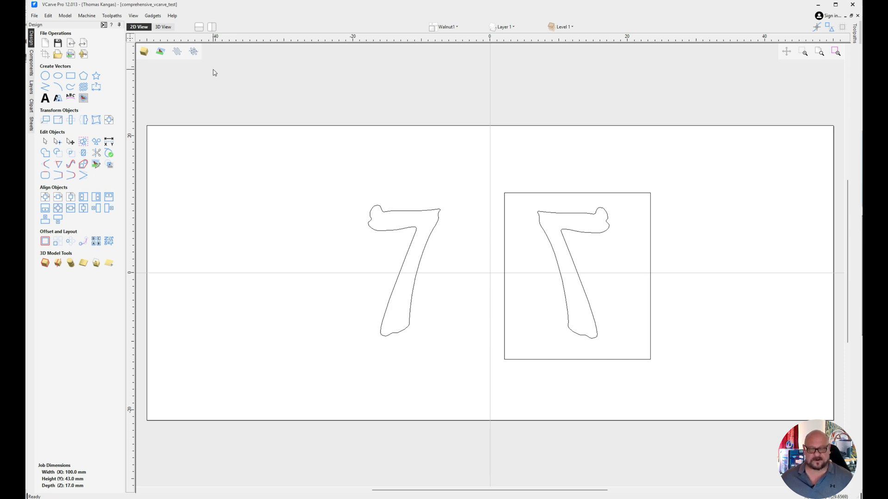
Auto-hide the Design panel and deselect the left 7 so Toolpath Operations is visible
left_click(104, 25)
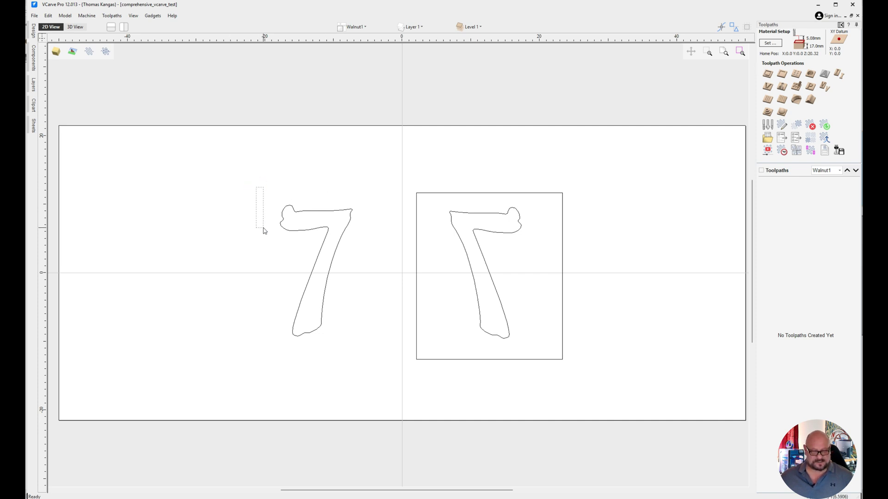
left_click(499, 305)
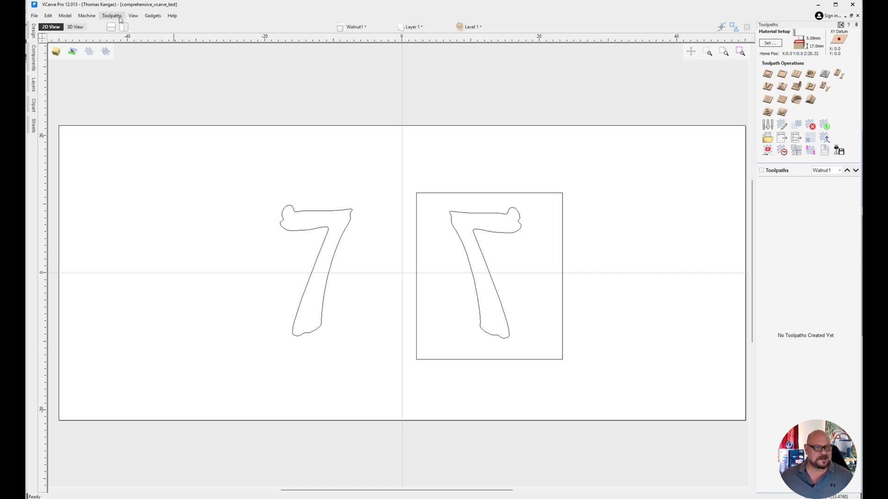
Open the Tool Database from the Toolpaths menu
left_click(133, 15)
mouse_move(112, 15)
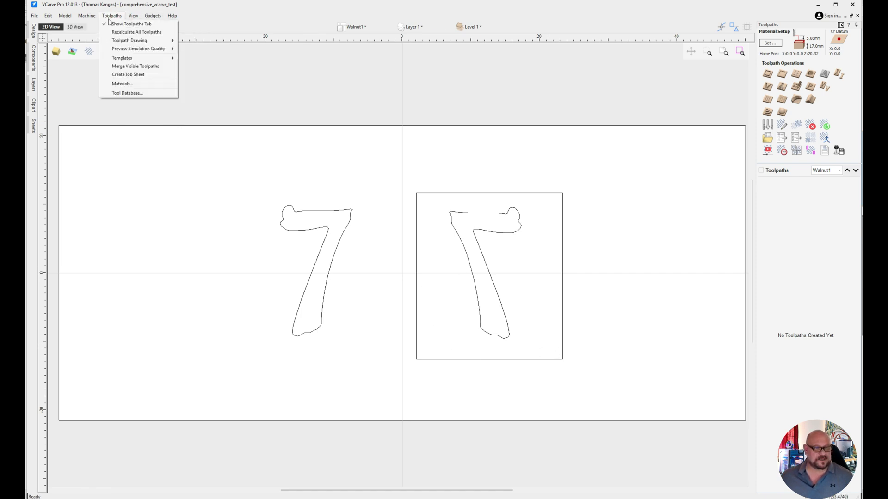
left_click(138, 93)
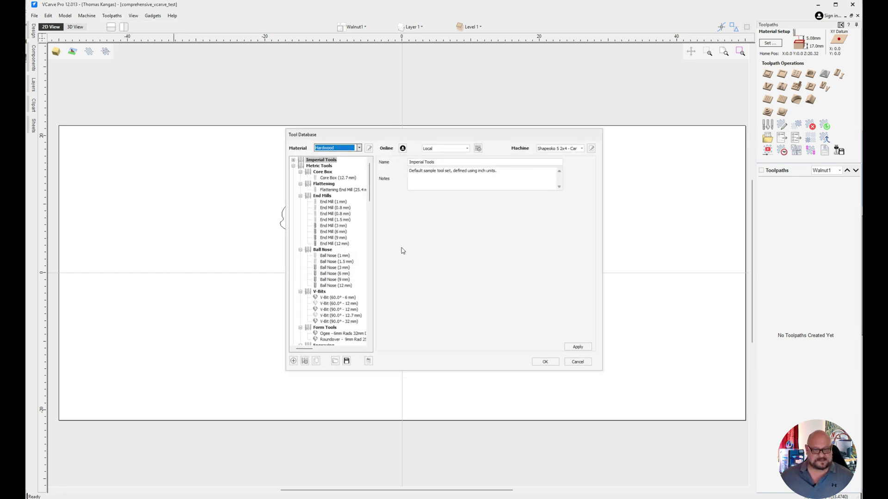
Expand VCarve Geometry Demo, collapse the other bit groups, and select the Amana #46280 Tapered Ball Nose
scroll(332, 205, "down", 3)
scroll(332, 205, "down", 7)
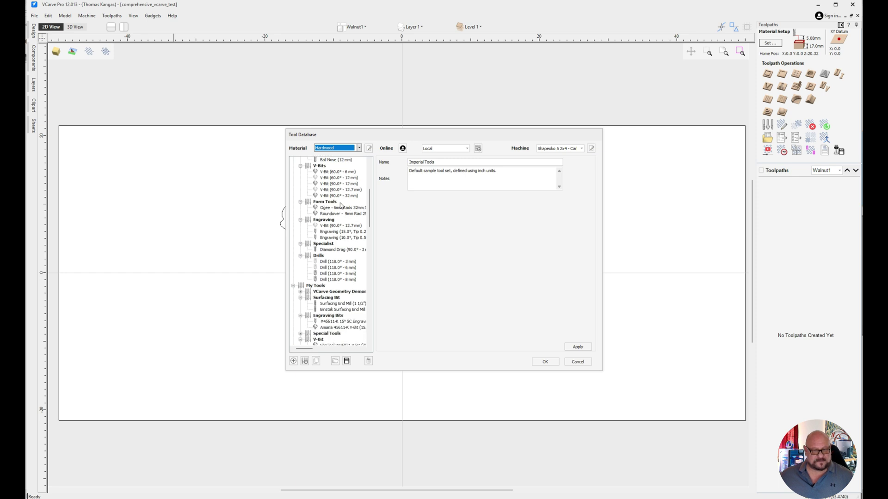
scroll(341, 205, "down", 1)
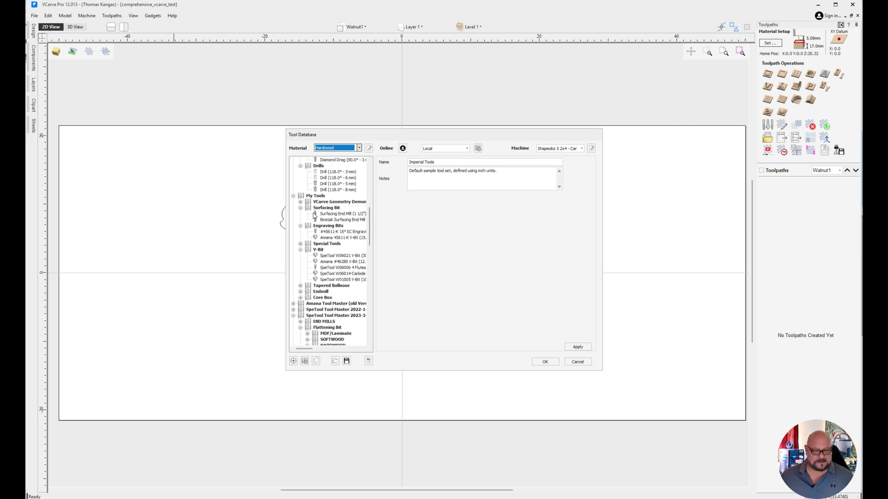
left_click(301, 202)
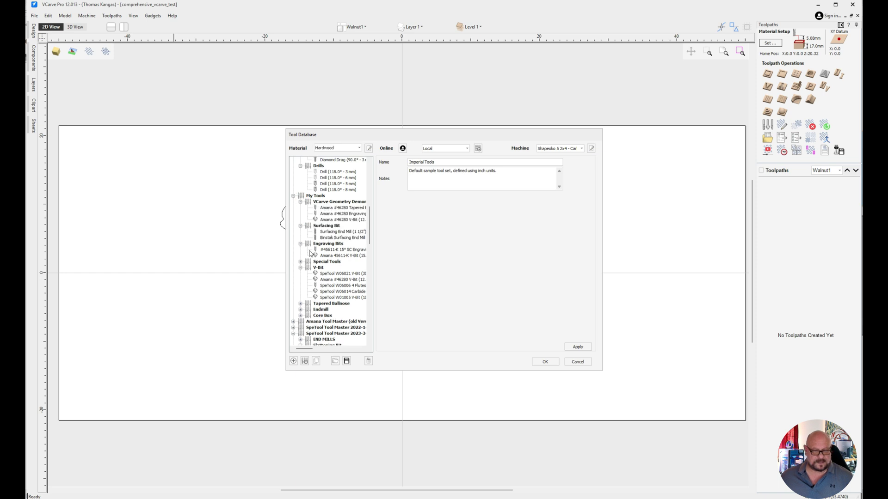
left_click(300, 226)
left_click(300, 232)
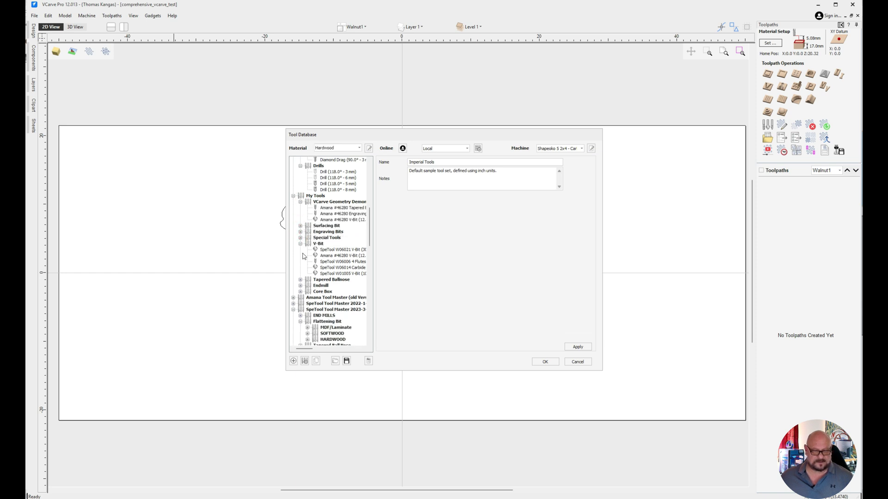
left_click(301, 245)
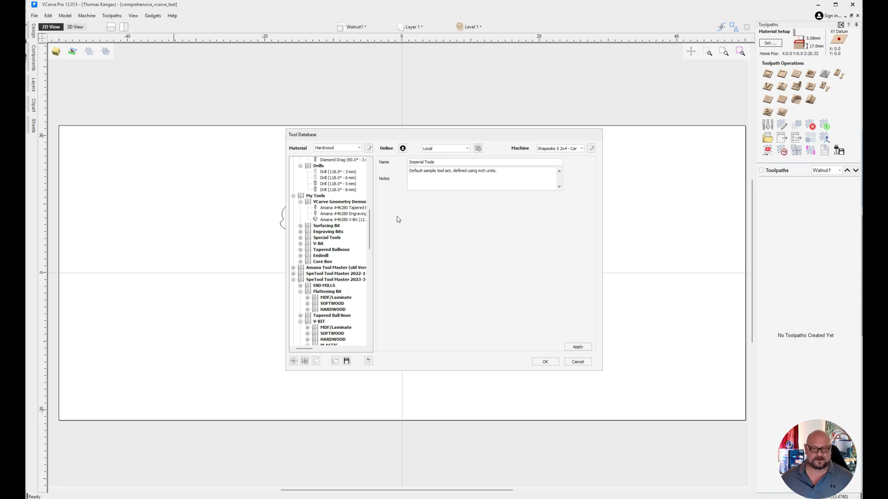
left_click(338, 209)
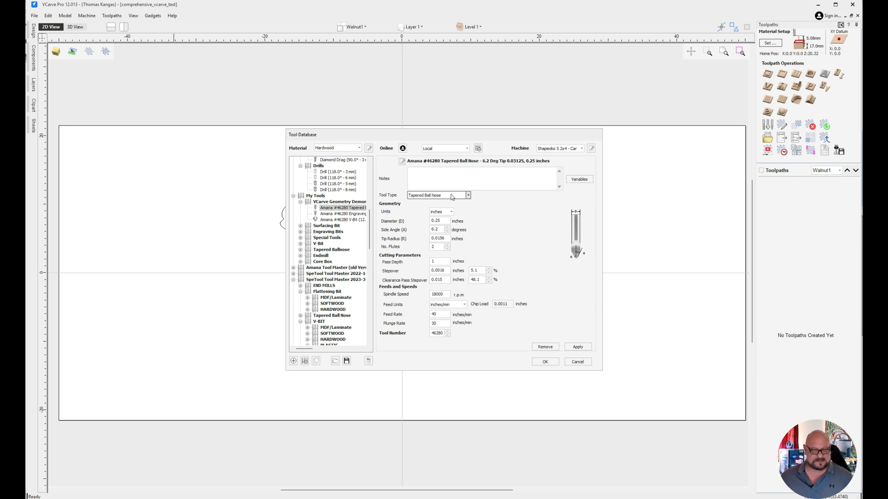
Check the tapered side angle, engraving flat diameter and V-bit included angle, then cancel the database
left_click(439, 229)
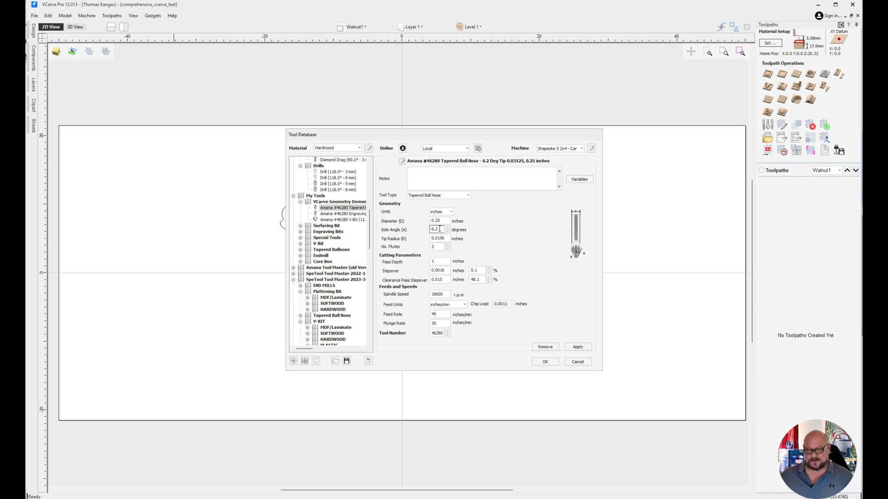
left_click(354, 214)
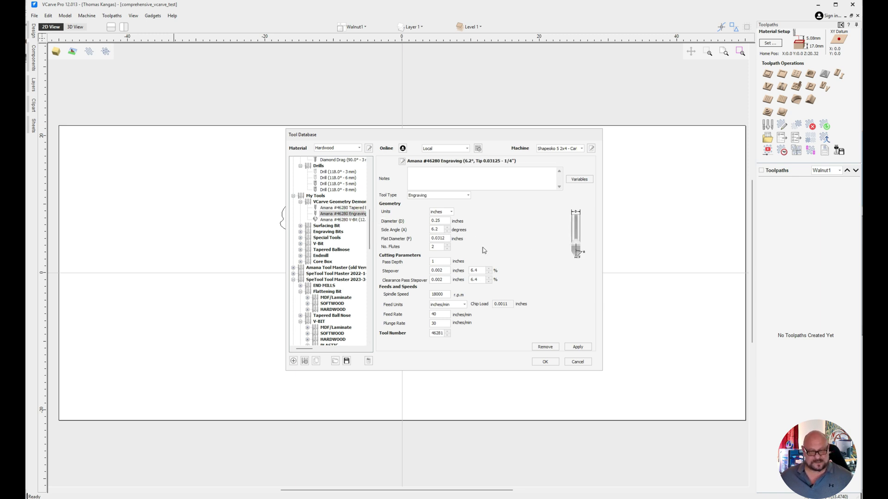
left_click(434, 238)
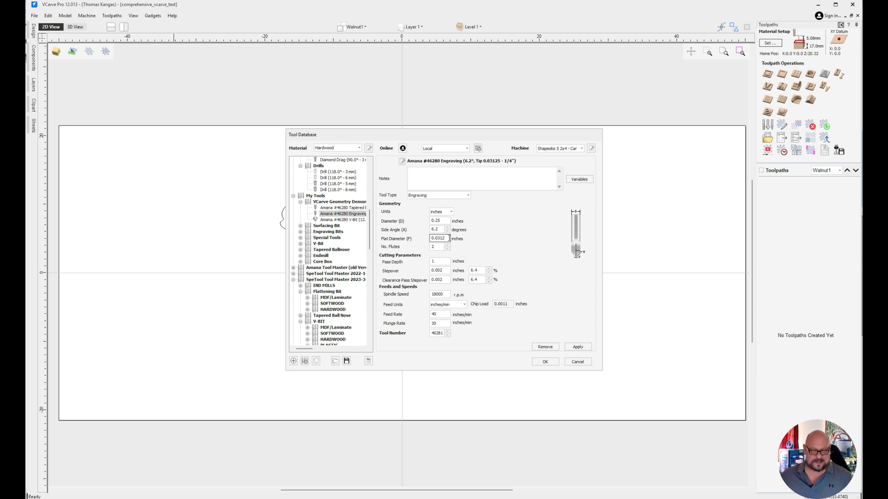
left_click_drag(345, 214, 355, 208)
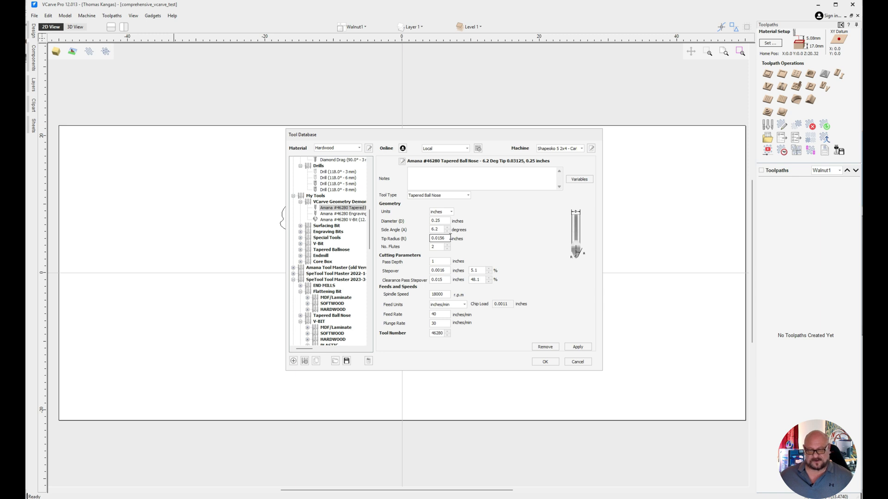
left_click(353, 220)
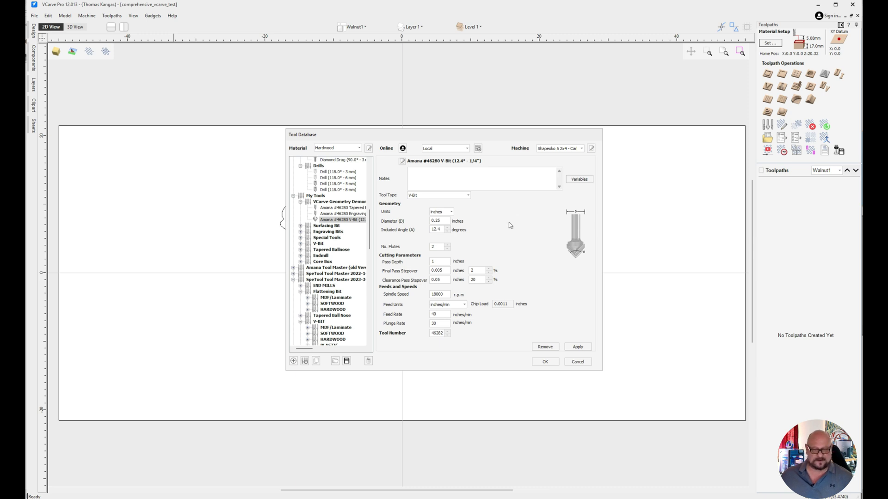
left_click(442, 229)
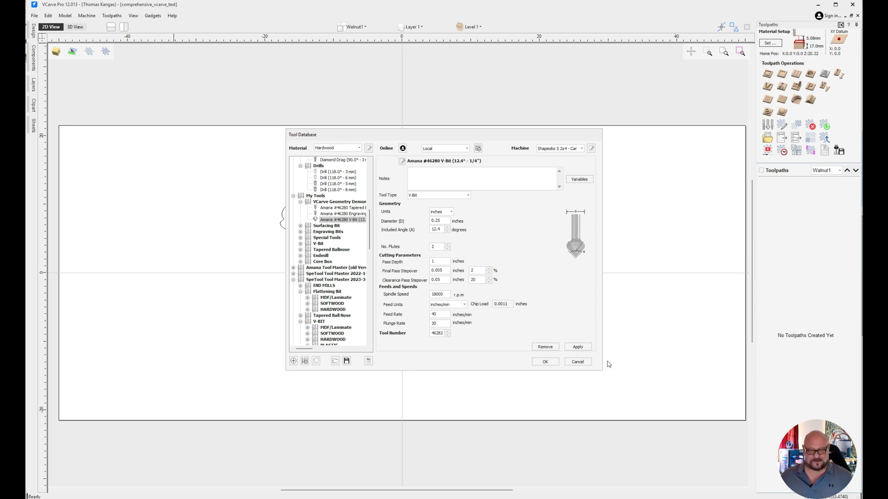
left_click(584, 362)
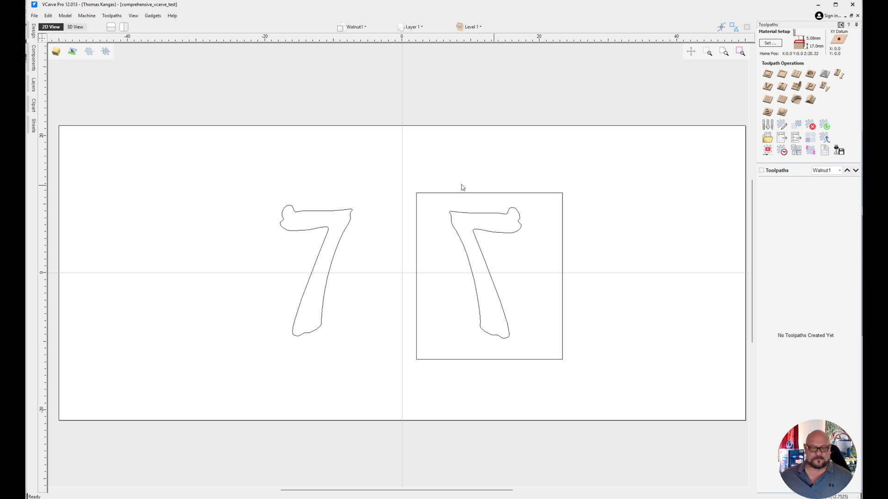
Start a V-carve toolpath on the left 7 using the Amana #46280 Tapered Ball Nose bit
left_click_drag(247, 165, 393, 380)
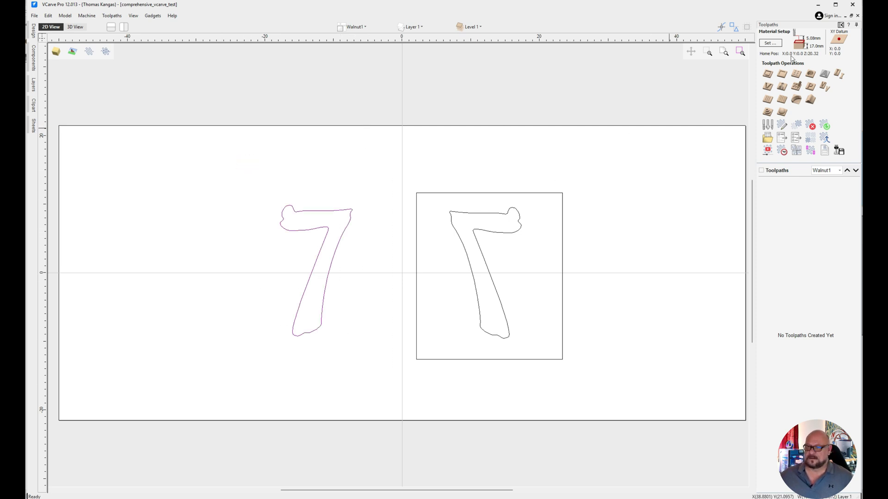
left_click(768, 87)
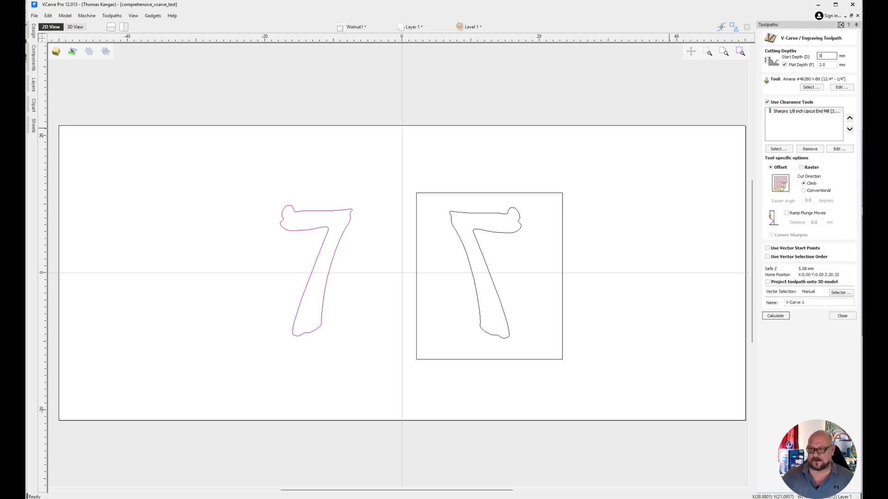
left_click(832, 64)
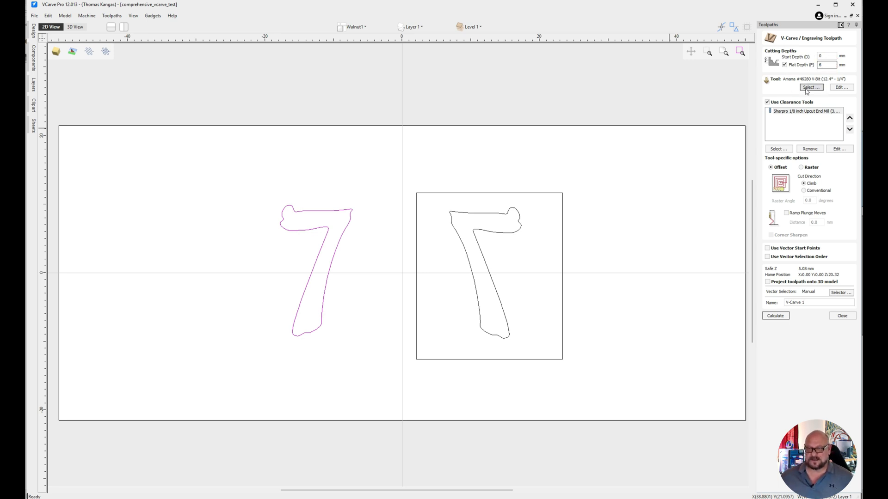
left_click(815, 87)
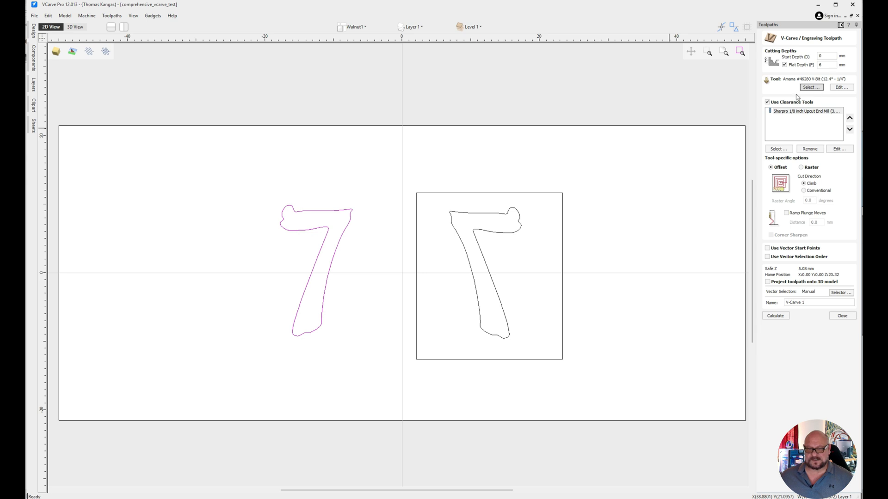
left_click(806, 89)
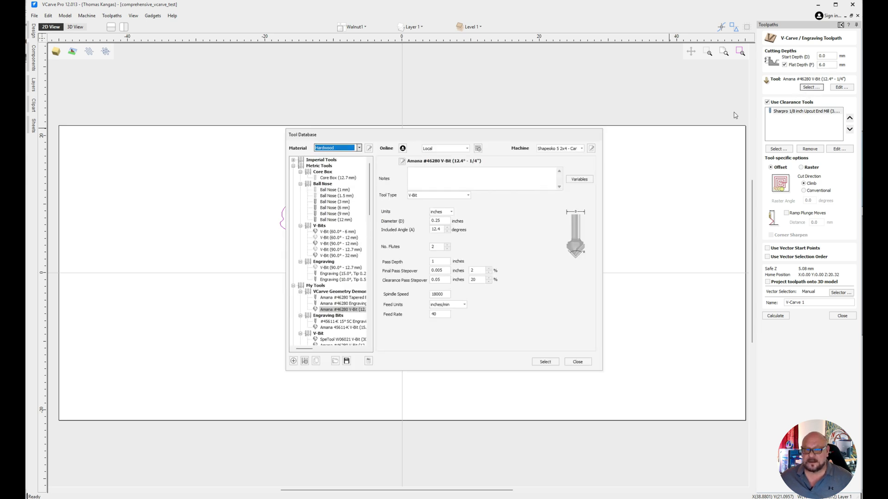
left_click(342, 297)
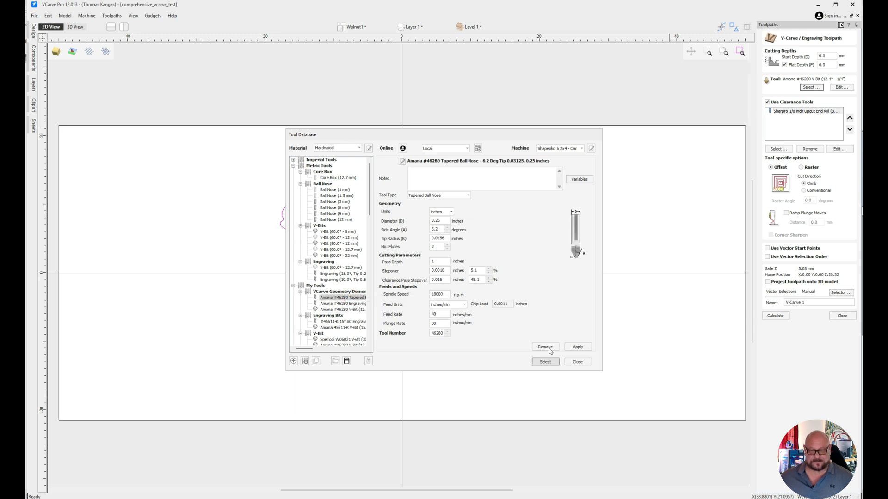
left_click(547, 363)
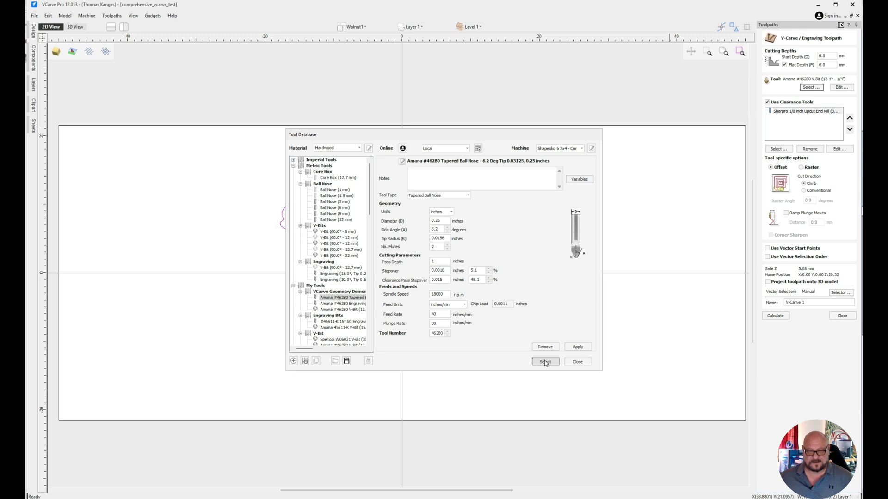
Name the toolpath TBN_pocket, calculate it, and dismiss the empty-toolpath warning
left_click_drag(812, 302, 773, 298)
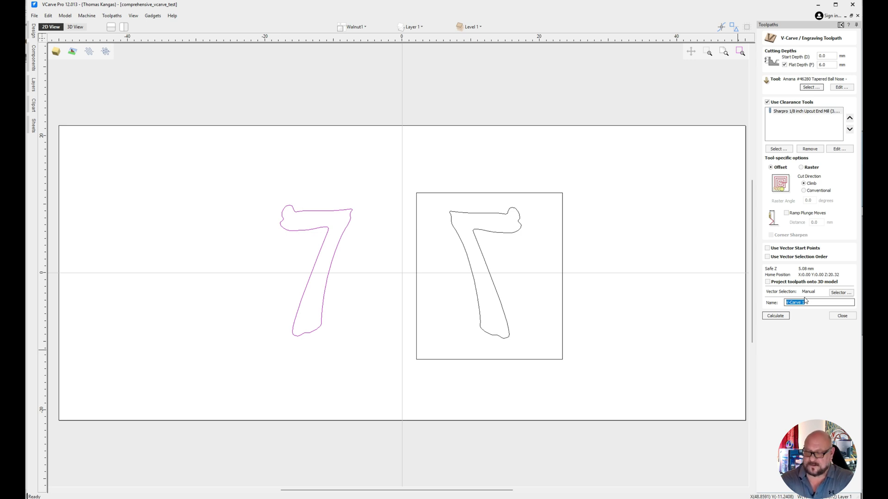
type("TBN_pocket")
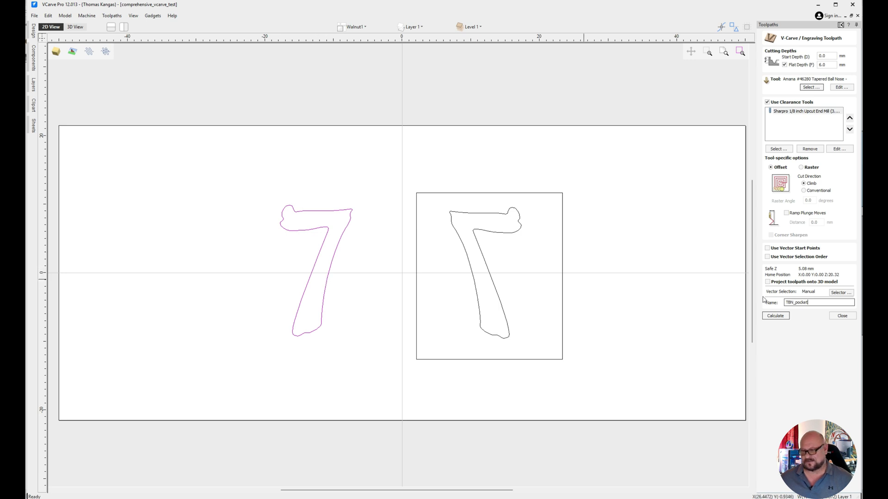
left_click(776, 317)
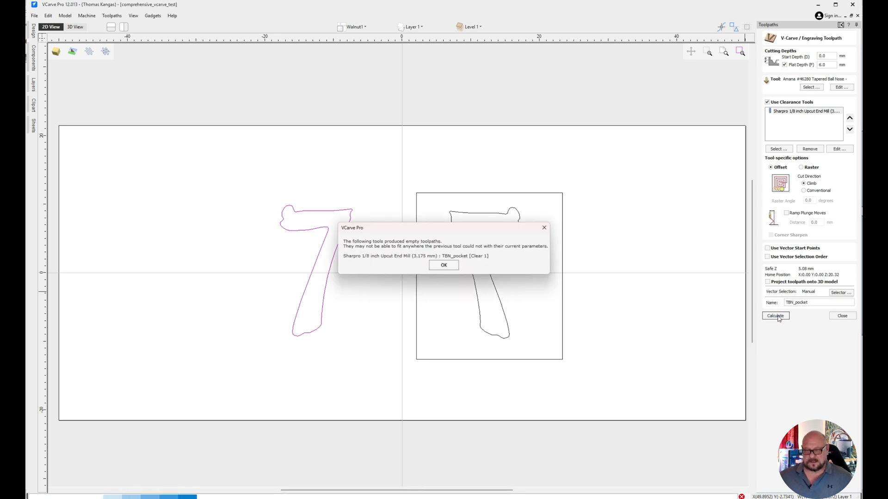
left_click(444, 265)
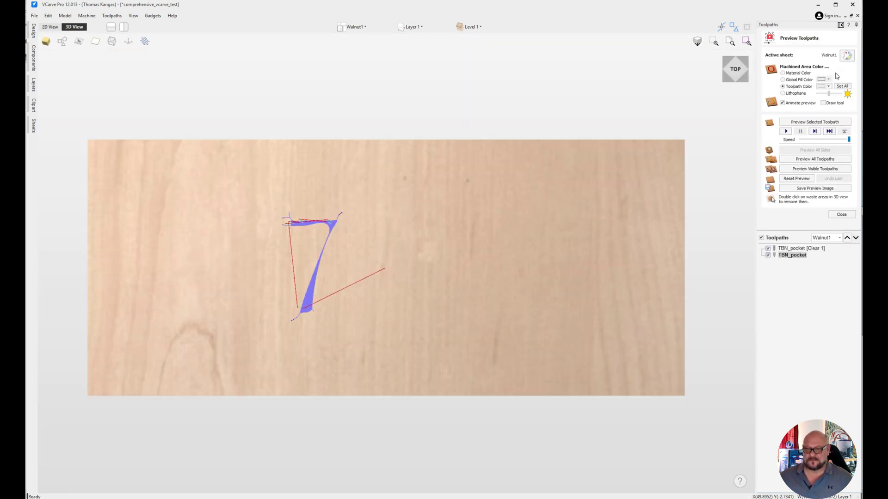
Delete the empty TBN_pocket [Clear 1] clearance toolpath
left_click(792, 249)
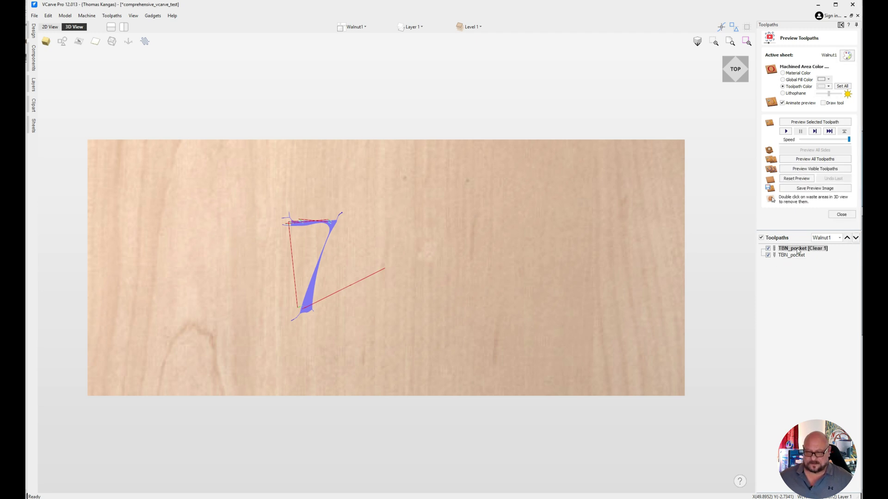
right_click(797, 251)
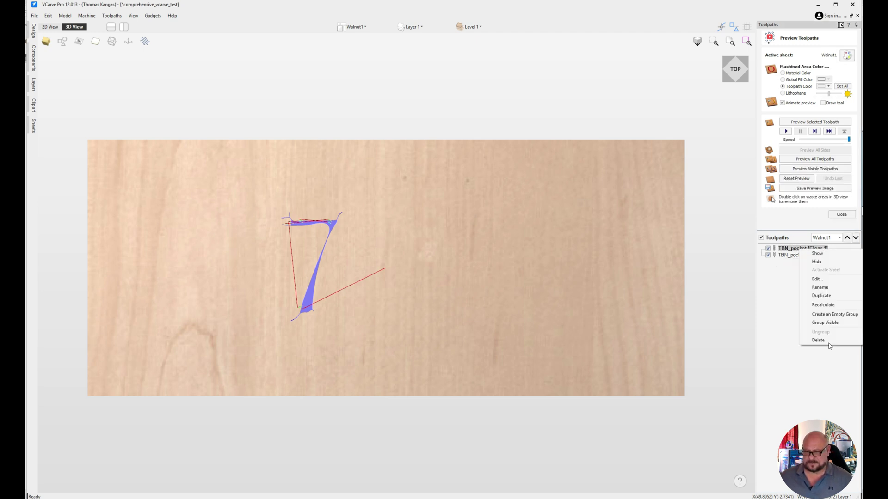
left_click(830, 342)
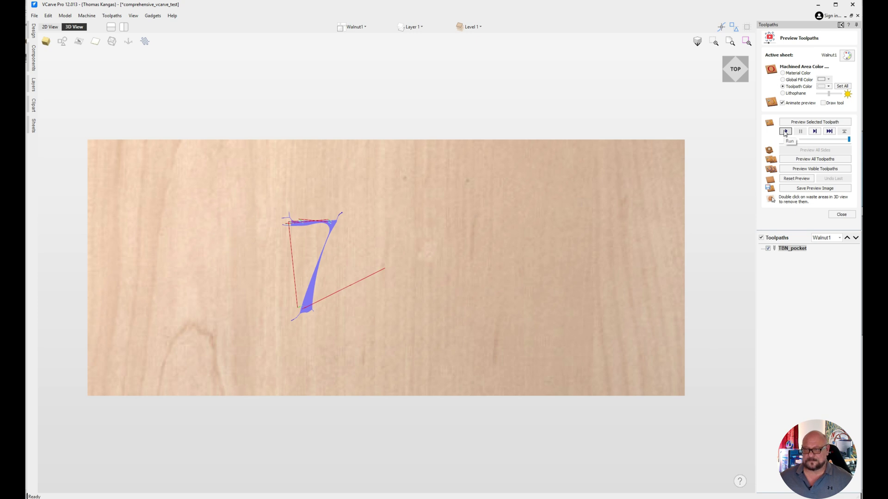
Preview the TBN_pocket carving of the 7, then select the mirrored 7 and its square
left_click(784, 132)
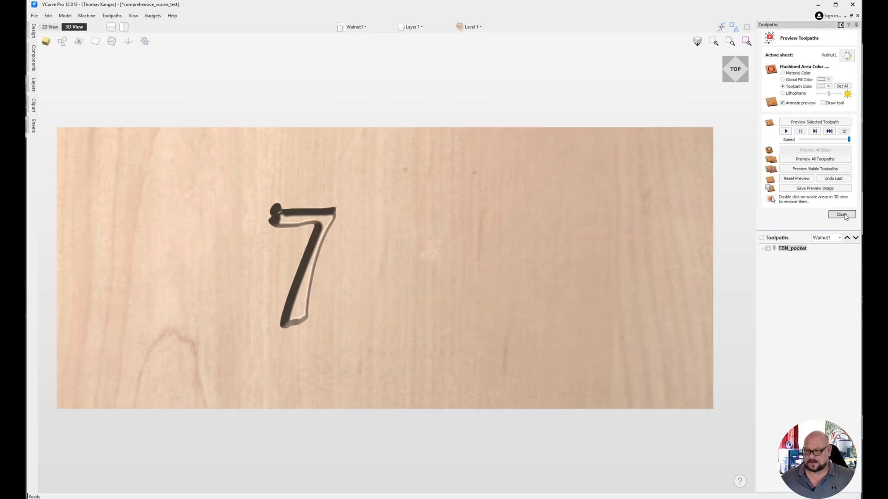
left_click(843, 215)
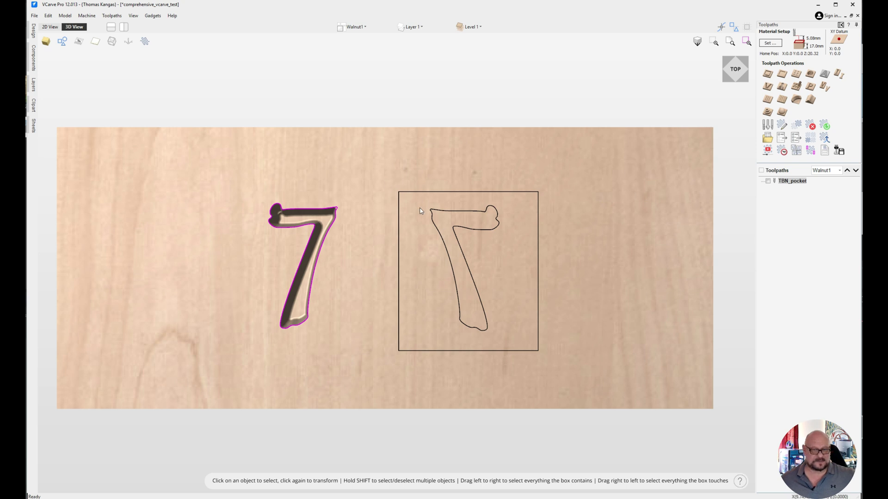
left_click_drag(387, 174, 561, 373)
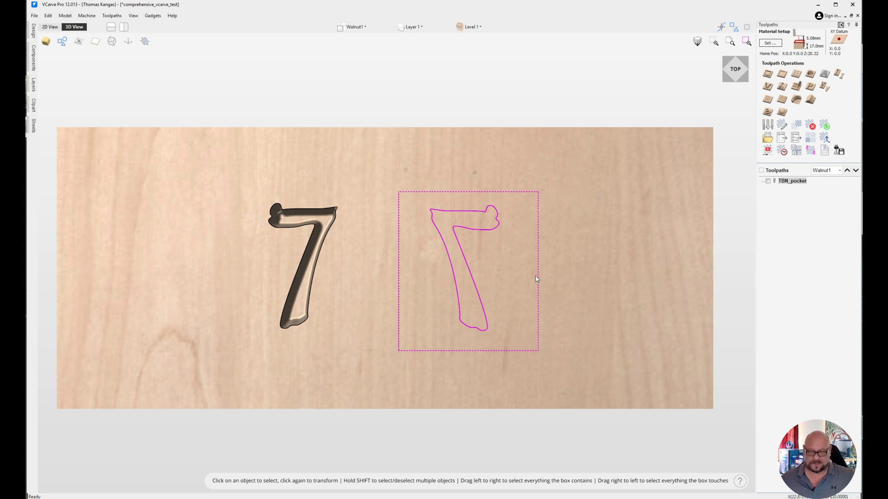
Create a mirrored-7 V-carve toolpath with 5.0 start and 2.0 flat depth, named TBN_plug, and calculate
left_click(768, 87)
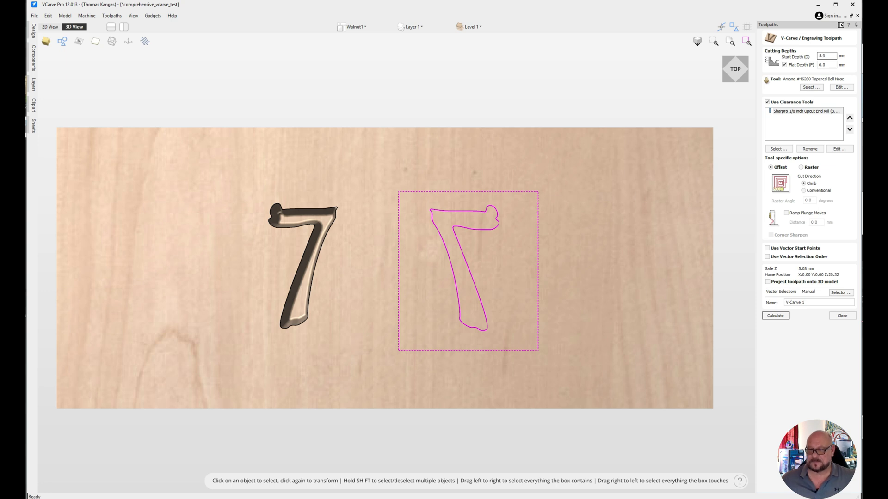
key("Tab")
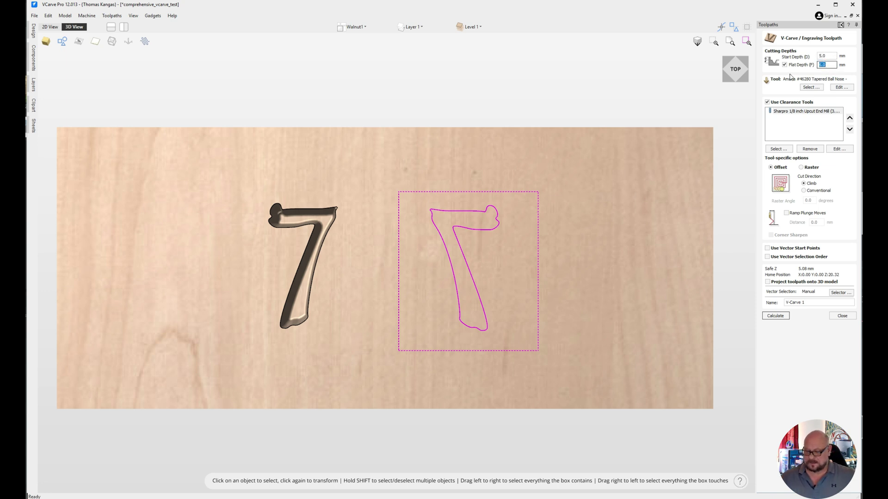
type("2")
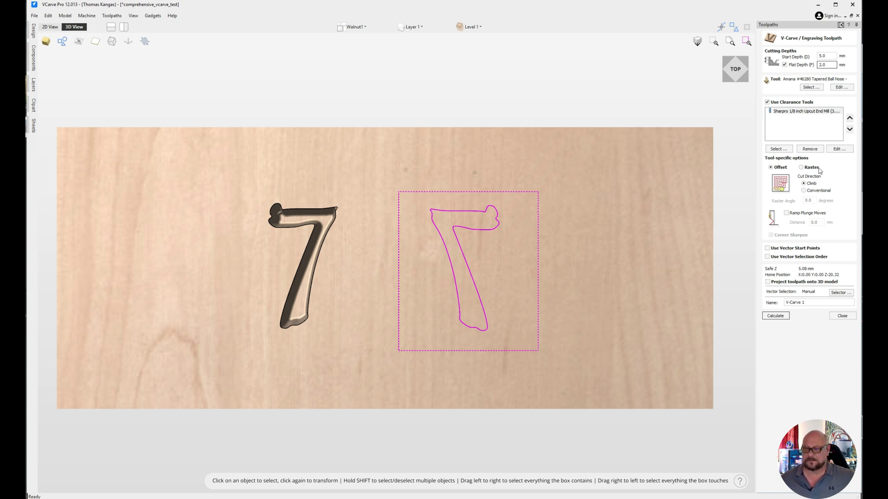
left_click(809, 303)
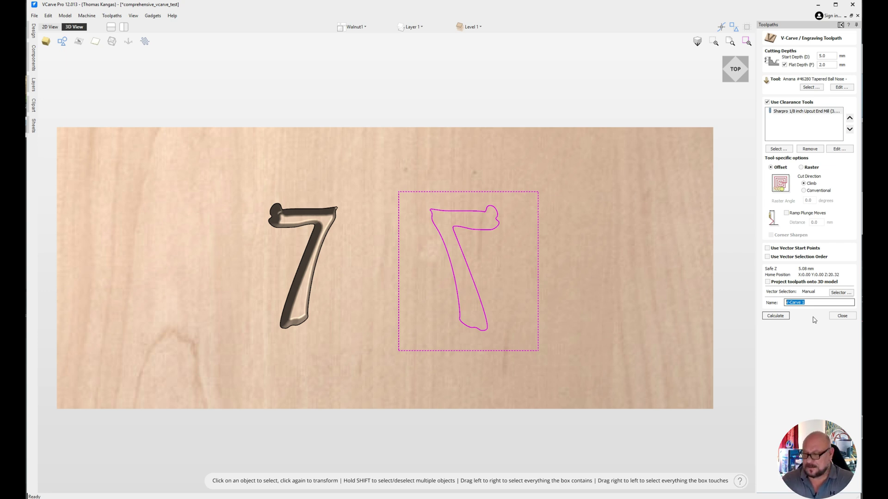
type("TBN_plug")
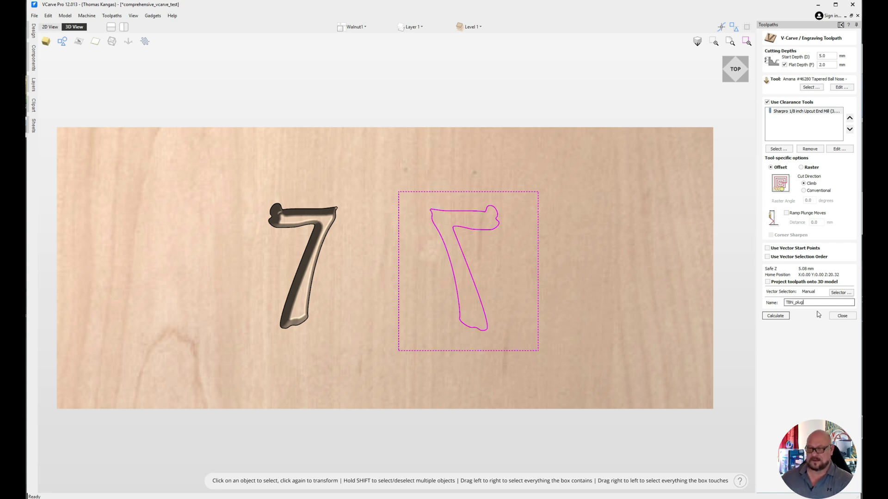
left_click(774, 316)
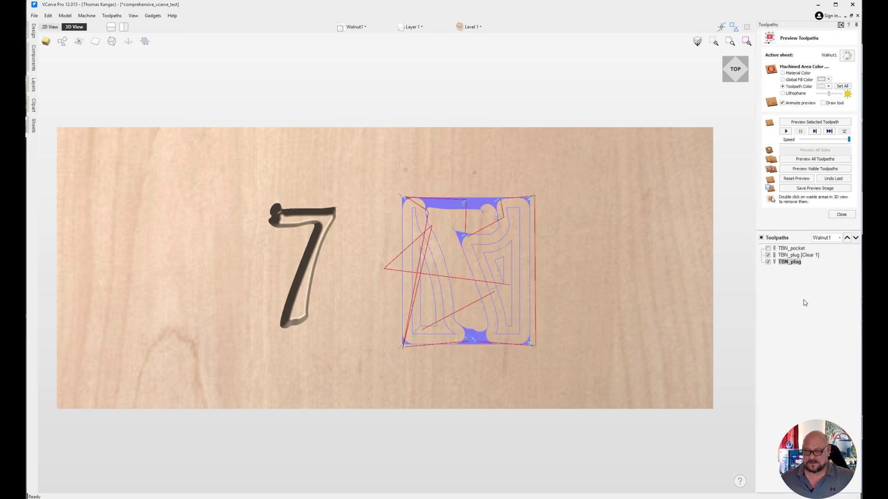
Simulate TBN_plug [Clear 1] then TBN_plug, tilting the block to inspect the mirrored 7 plug
left_click(791, 255)
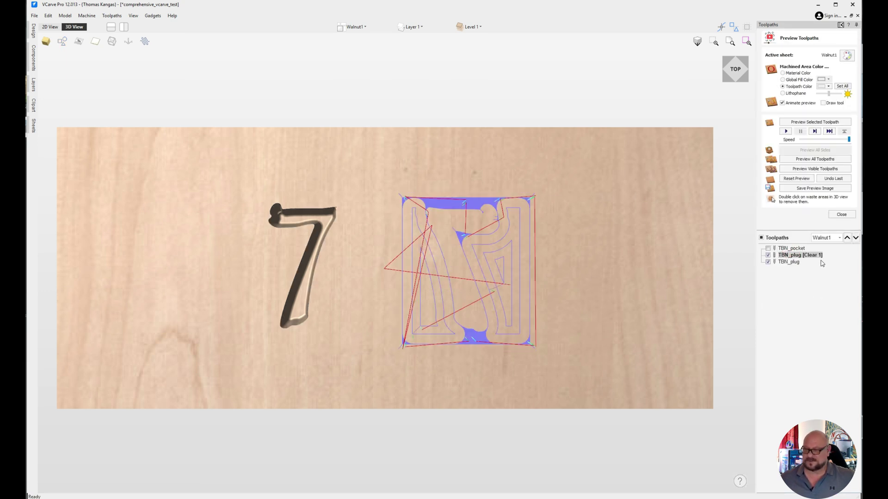
left_click(785, 132)
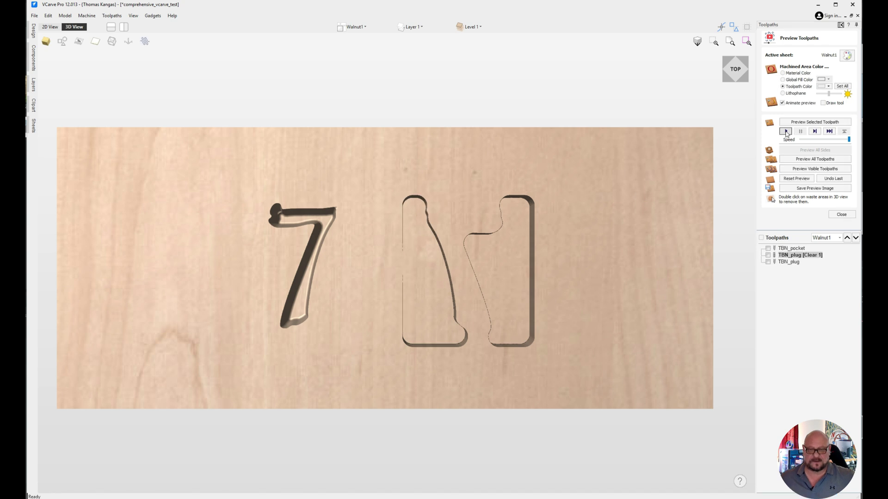
left_click(788, 262)
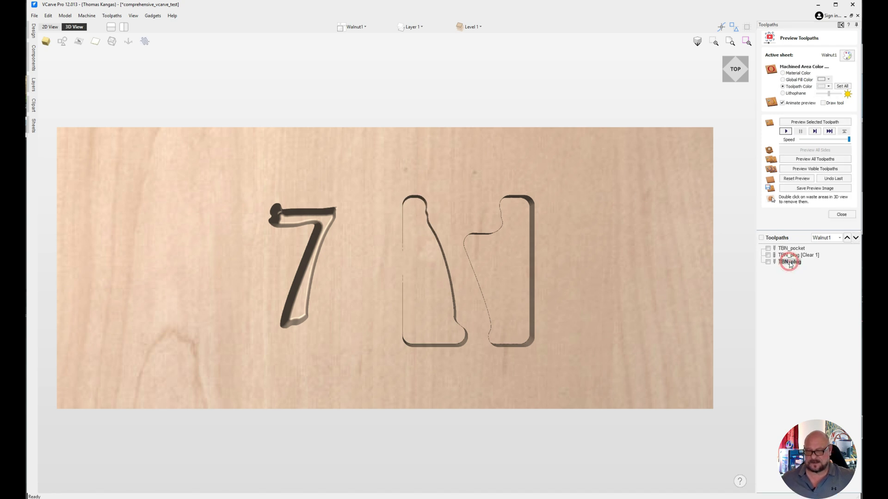
left_click(785, 131)
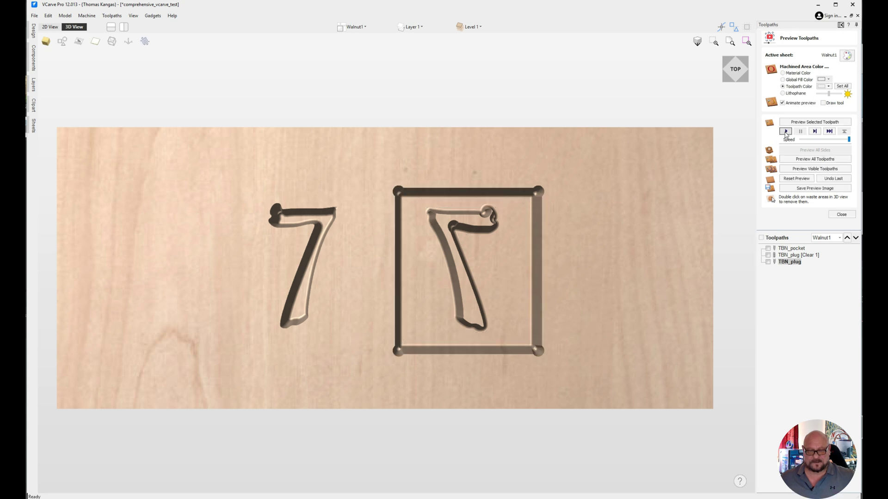
left_click_drag(452, 358, 341, 356)
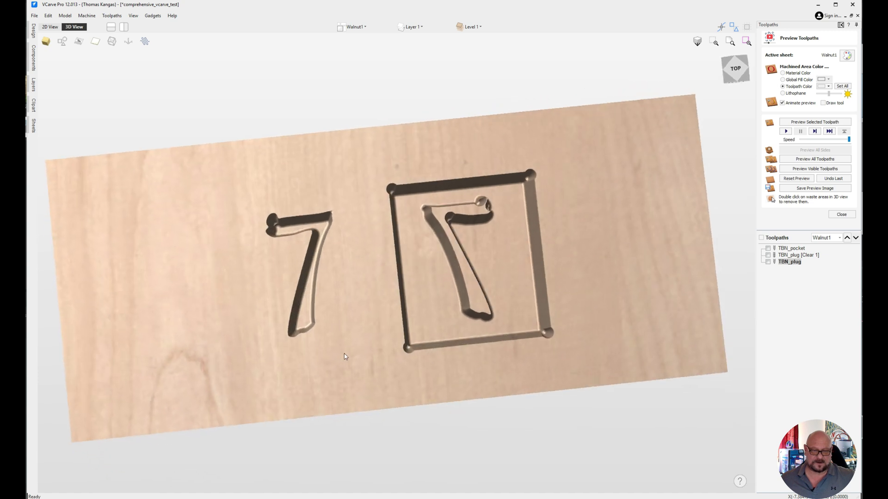
left_click_drag(556, 350, 668, 342)
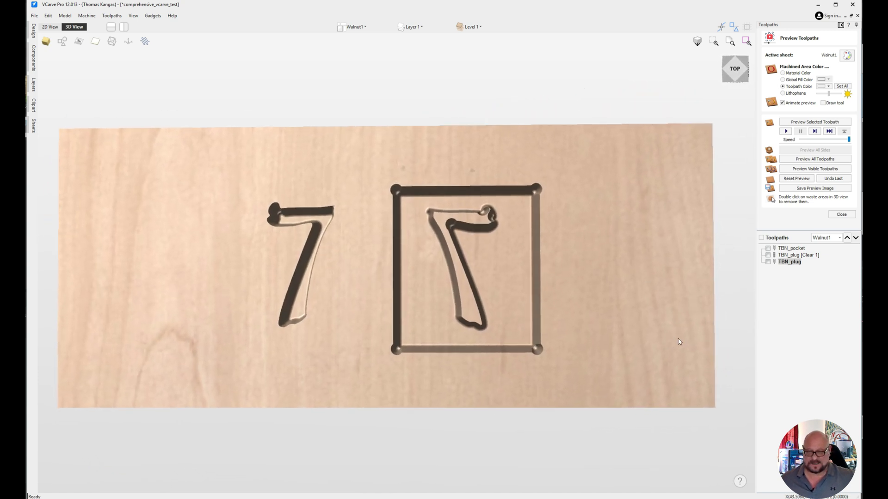
left_click(842, 214)
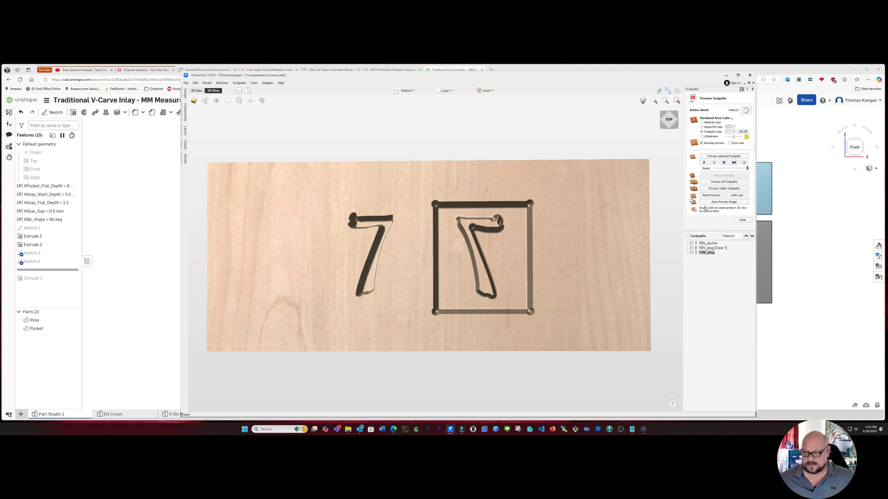
Reset and close the preview, select only the left 7 in 2D View, and start a V-carve toolpath
left_click(710, 195)
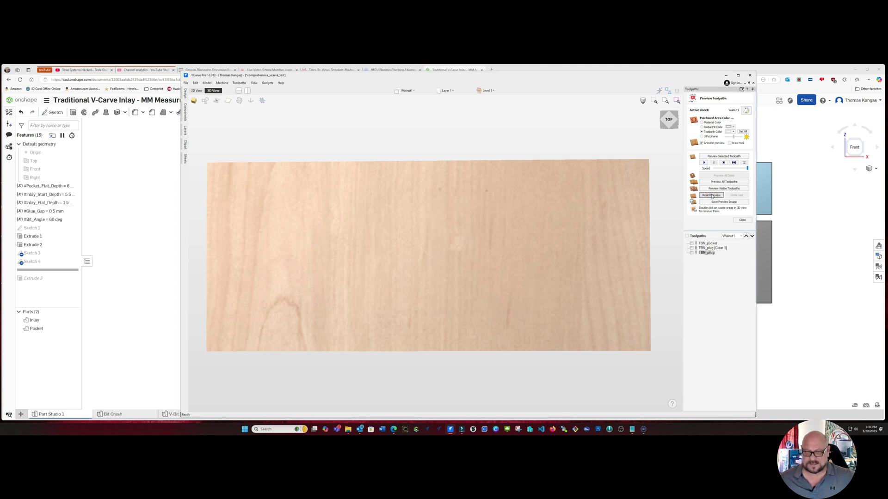
left_click(743, 220)
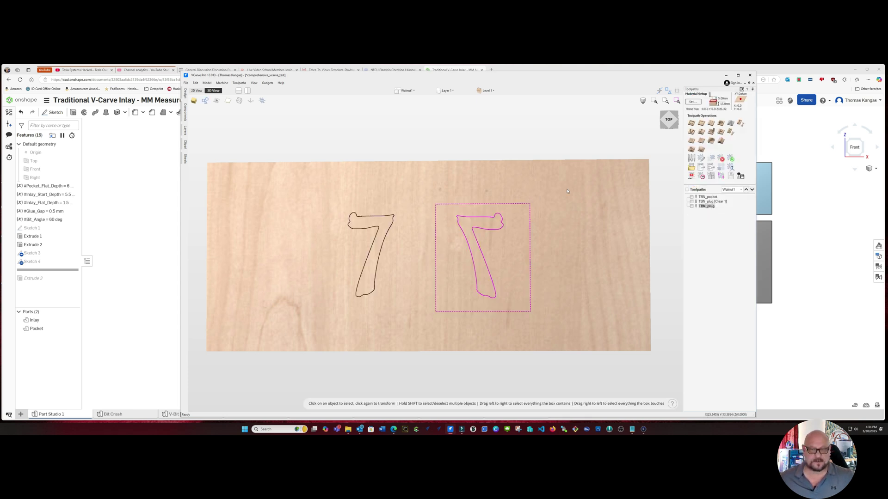
left_click(195, 90)
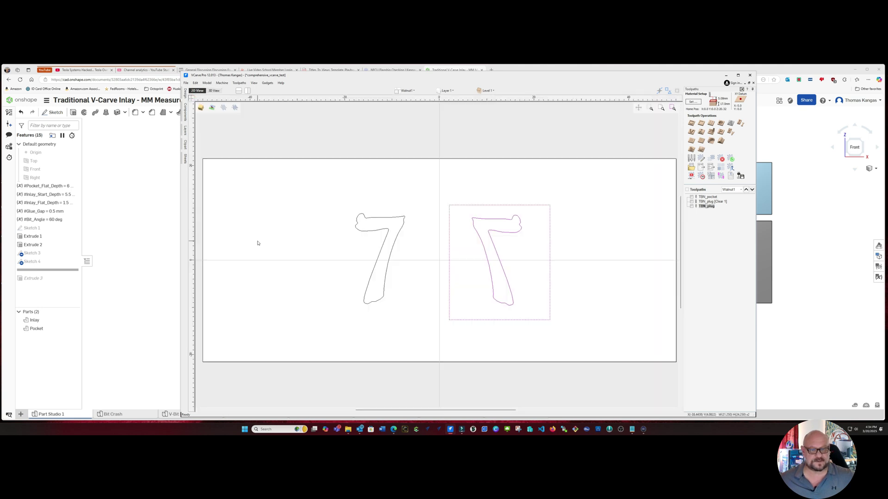
left_click(418, 213)
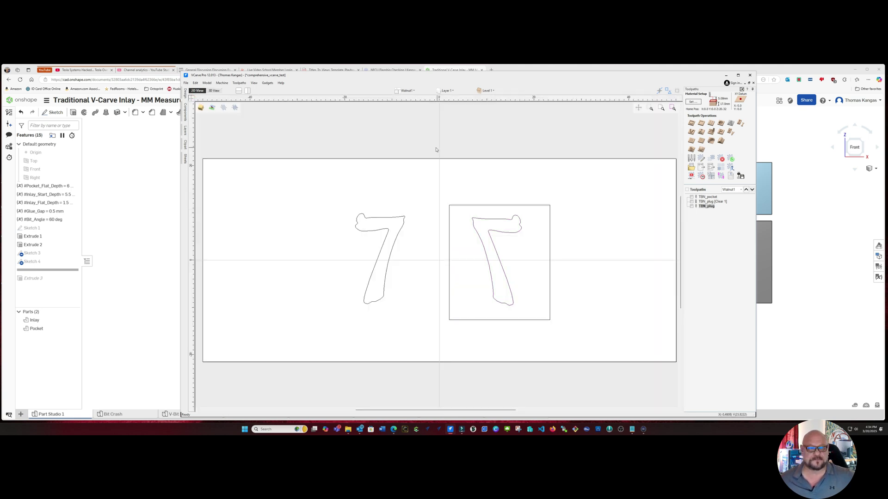
left_click_drag(342, 183, 425, 331)
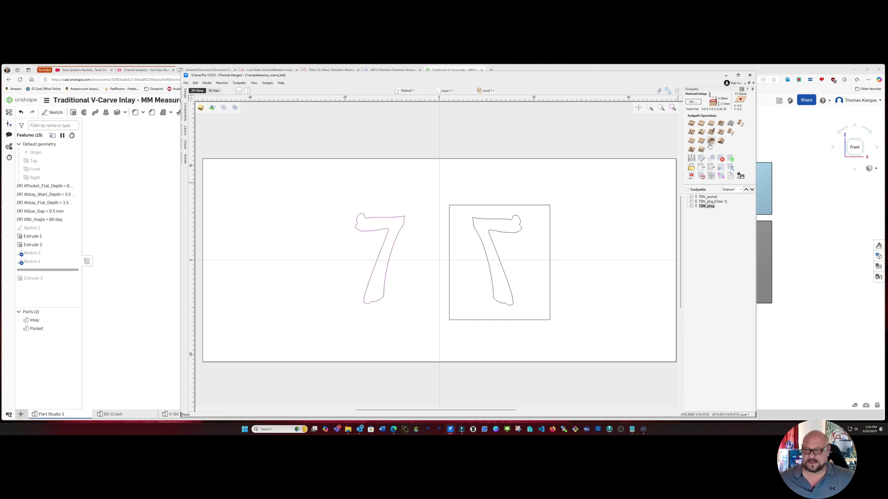
left_click(691, 132)
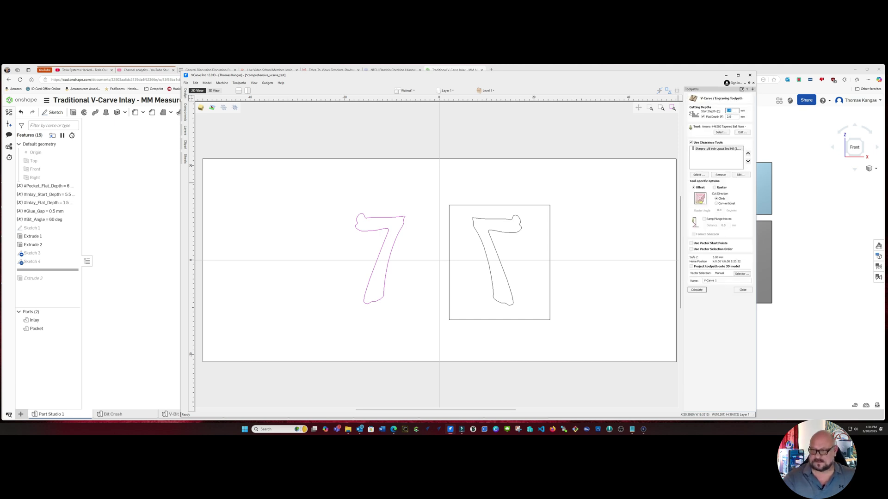
Set the Amana #46280 Engraving bit, name the toolpath ENG_pocket, and calculate it
key("Tab")
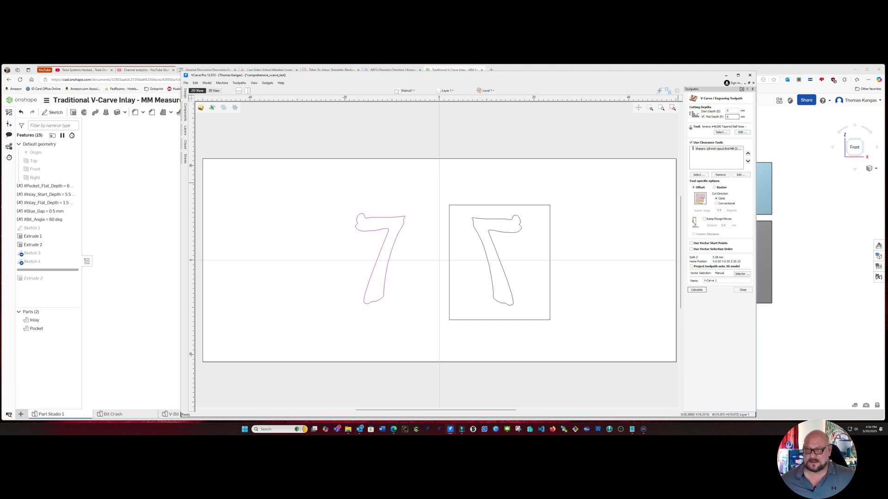
left_click(725, 134)
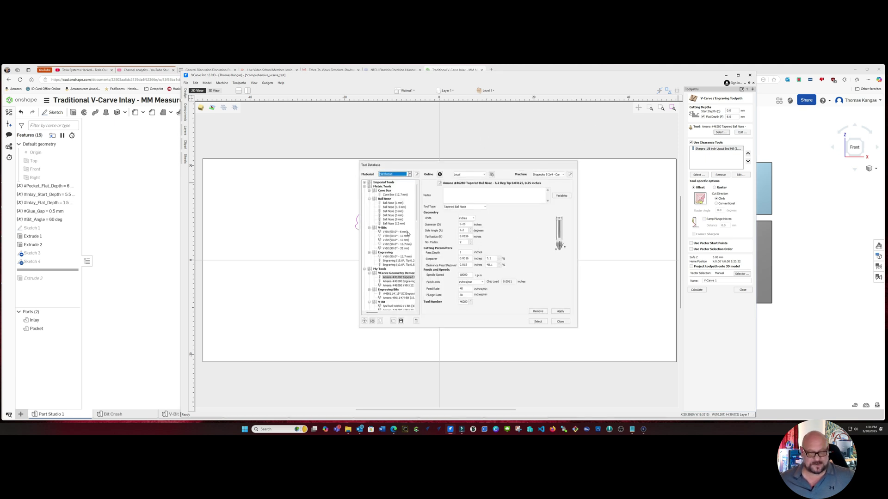
left_click(406, 282)
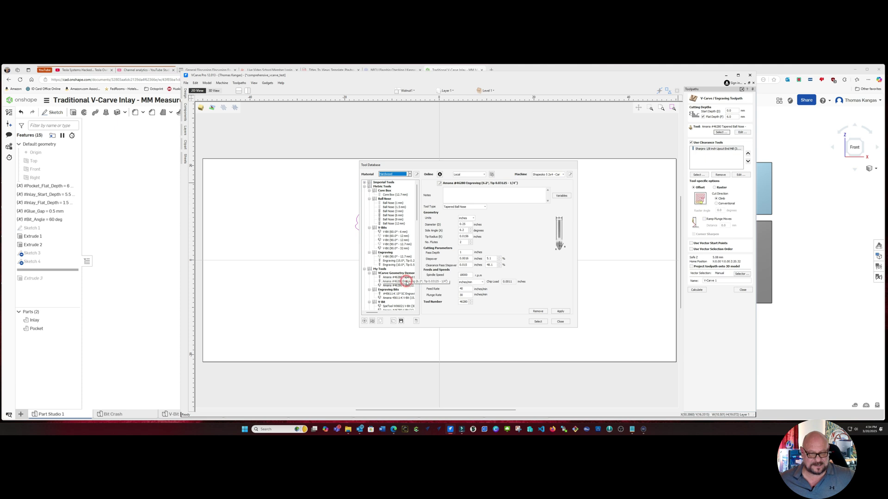
left_click(539, 322)
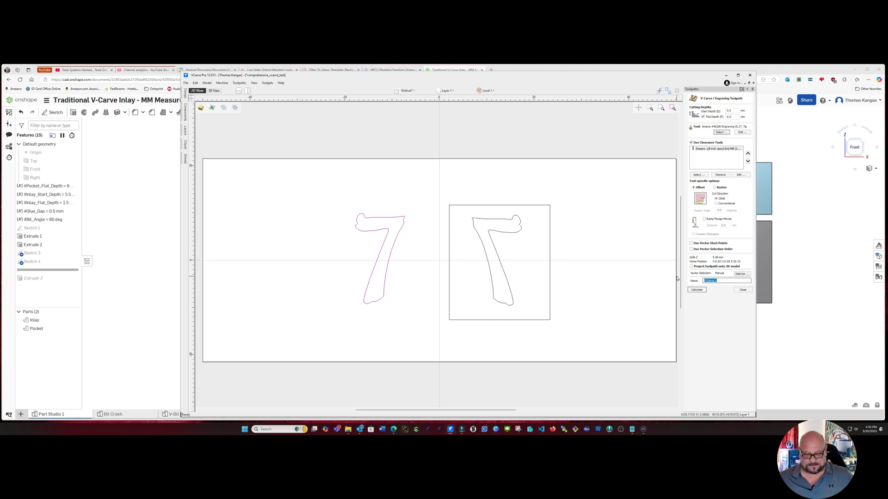
type("ENG_pocket")
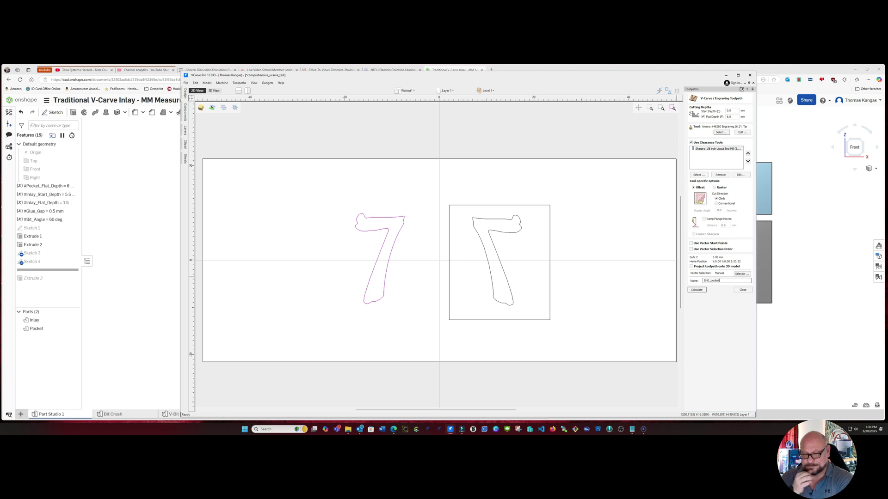
left_click(693, 289)
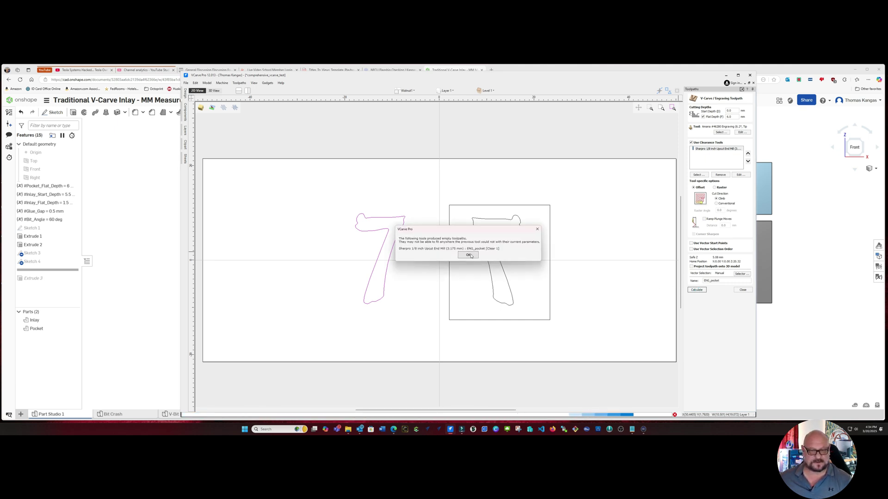
Dismiss the warning, delete ENG_pocket [Clear 1] with Delete This, and close the preview panel
left_click(469, 256)
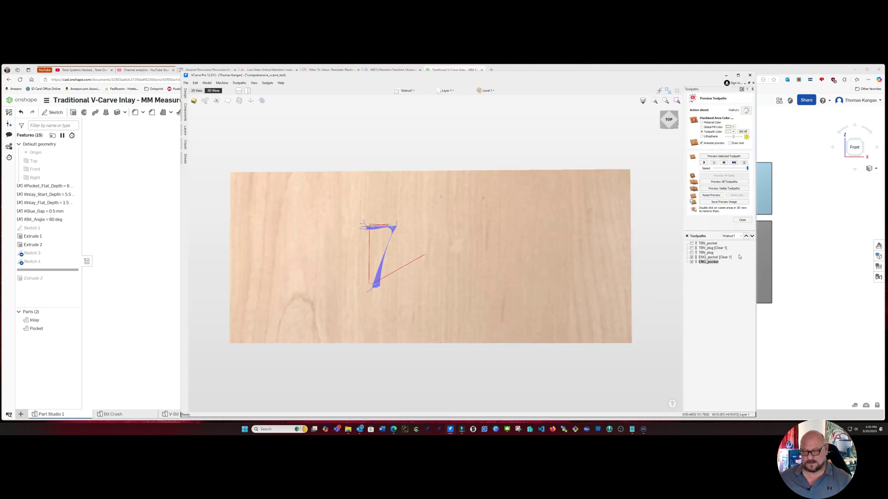
right_click(719, 257)
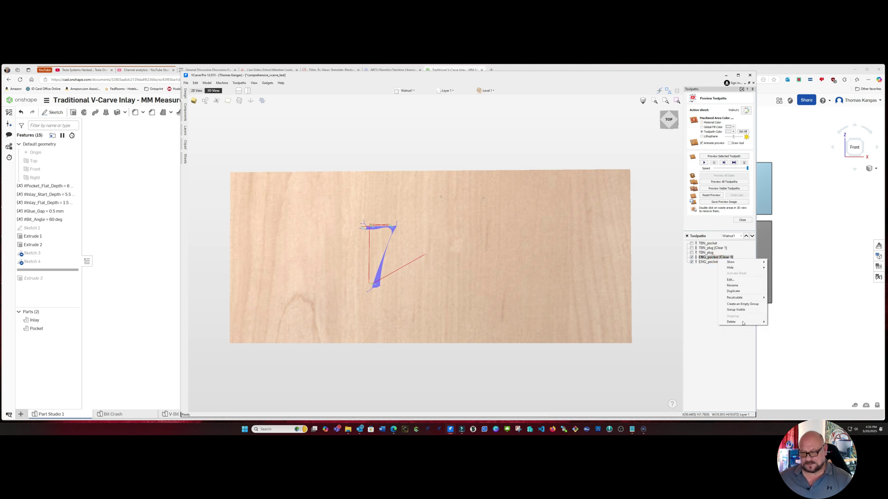
mouse_move(744, 322)
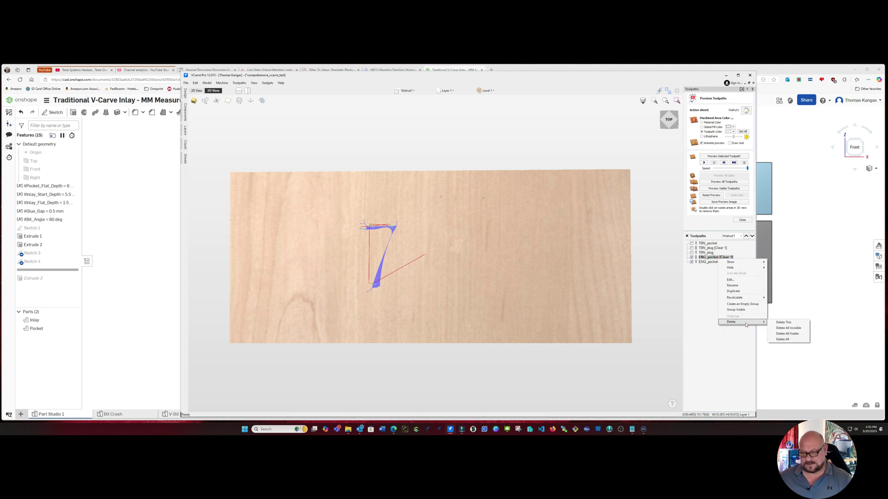
left_click(792, 323)
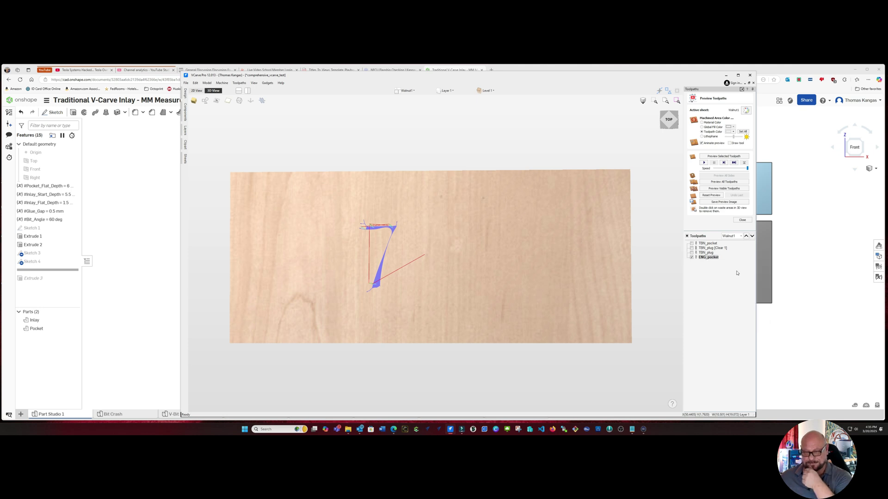
left_click(742, 221)
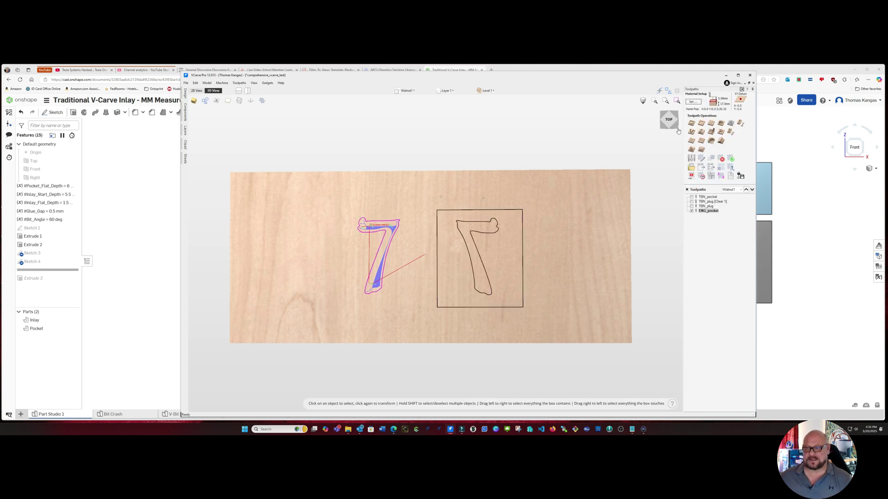
V-carve the mirrored 7 and frame as 'ENG_plug' with start depth 5.0 and flat depth 2
left_click(690, 132)
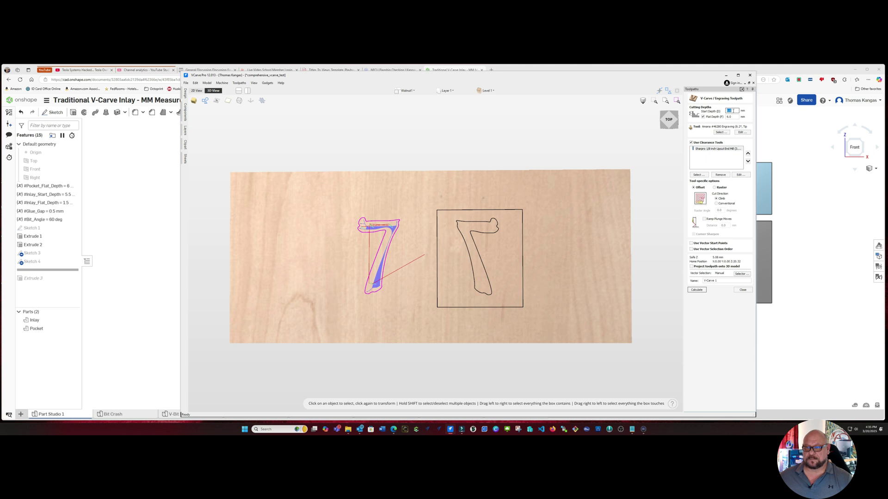
left_click(432, 139)
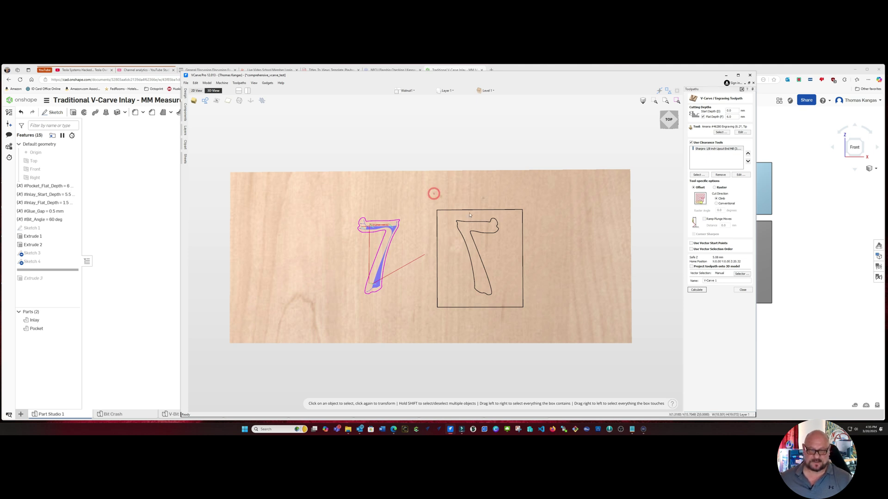
left_click_drag(547, 332, 547, 331)
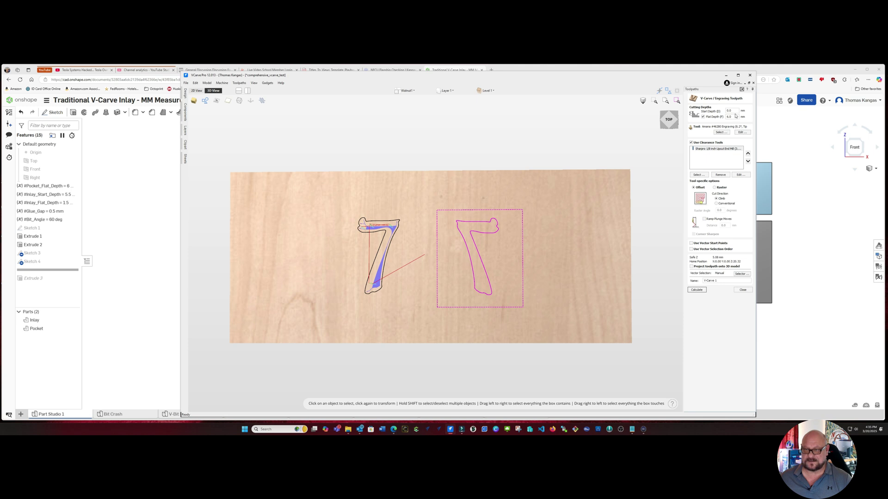
left_click(730, 111)
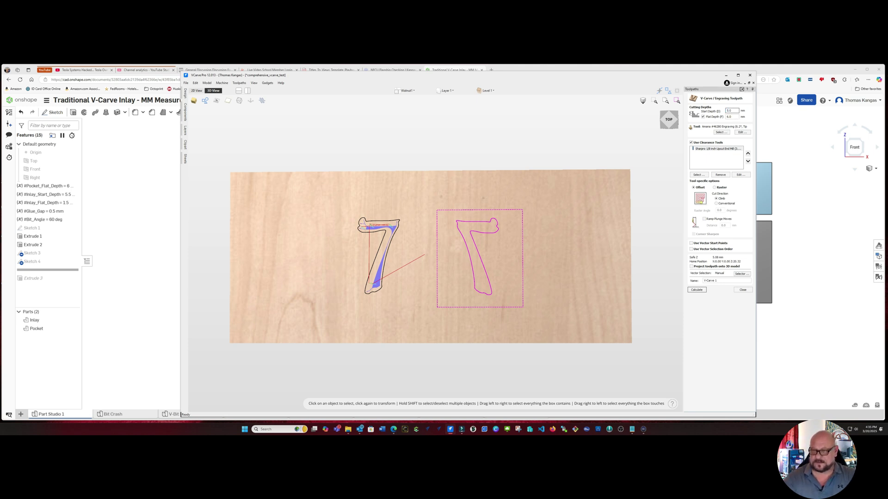
key("Tab")
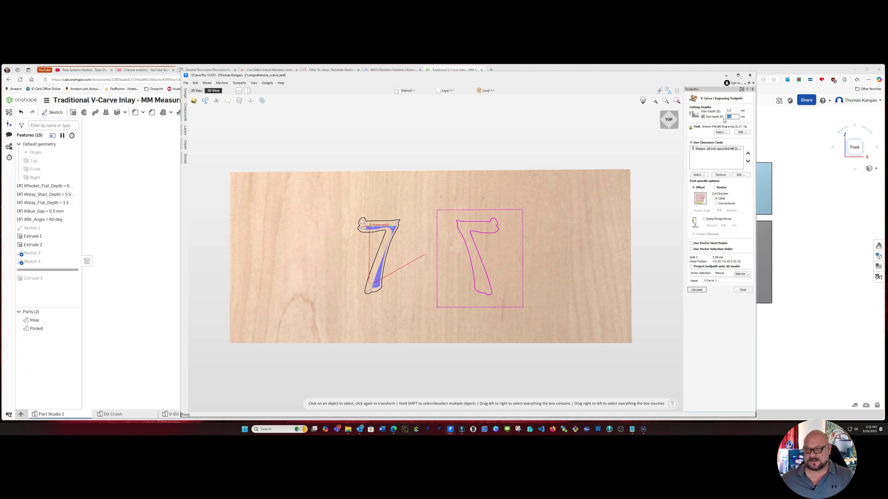
type("2")
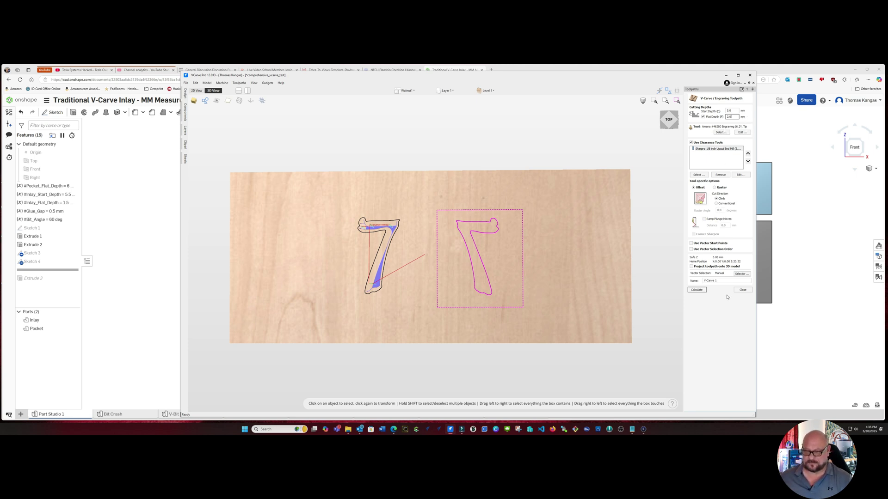
left_click_drag(723, 282, 693, 284)
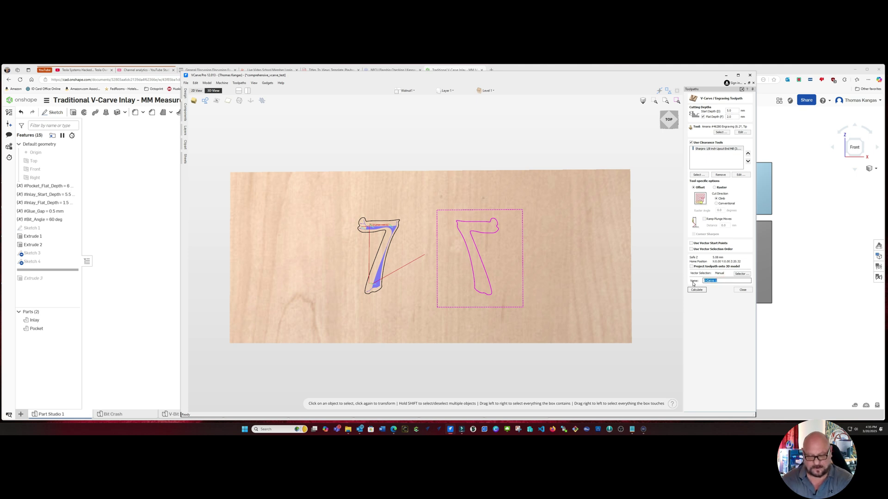
type("ENG_plug")
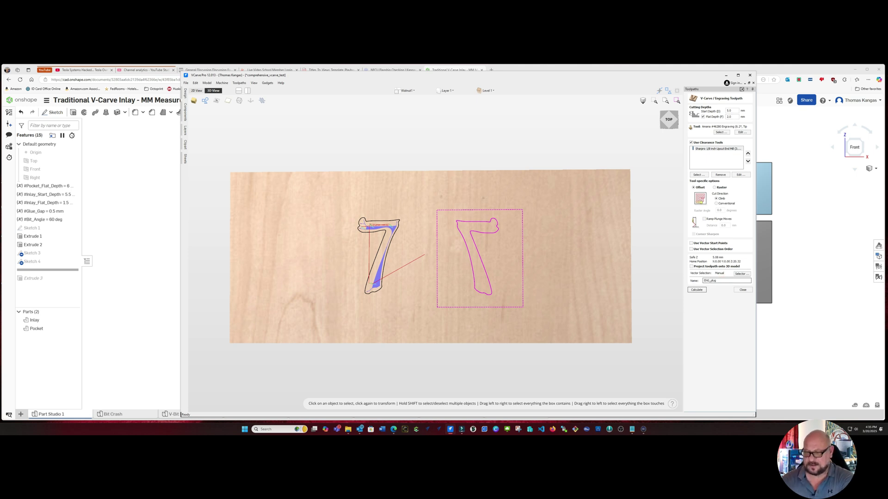
left_click(697, 289)
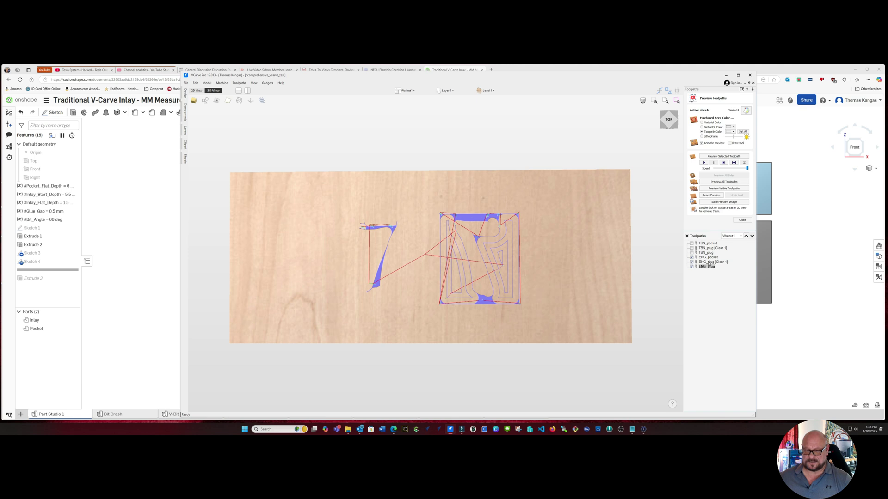
Hide the ENG_pocket and ENG_plug previews, close Preview Toolpaths, and deselect the mirrored 7
left_click(691, 257)
left_click(691, 262)
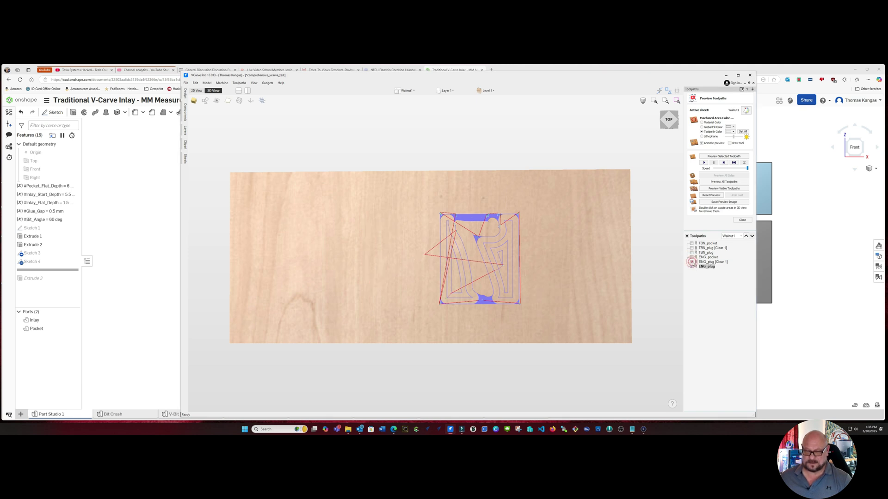
left_click(691, 267)
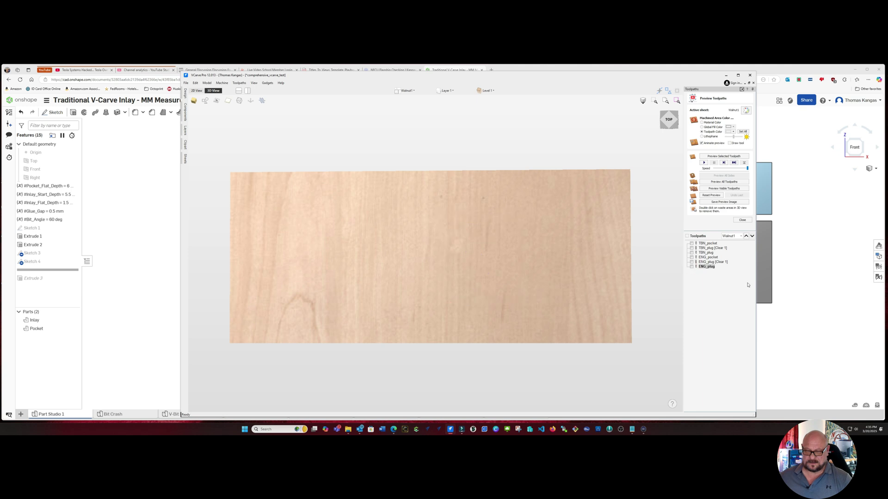
left_click(743, 220)
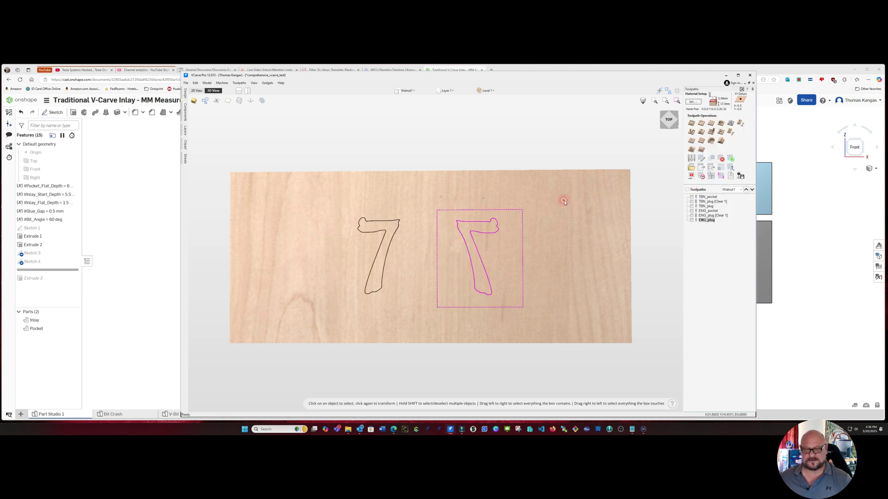
left_click(513, 172)
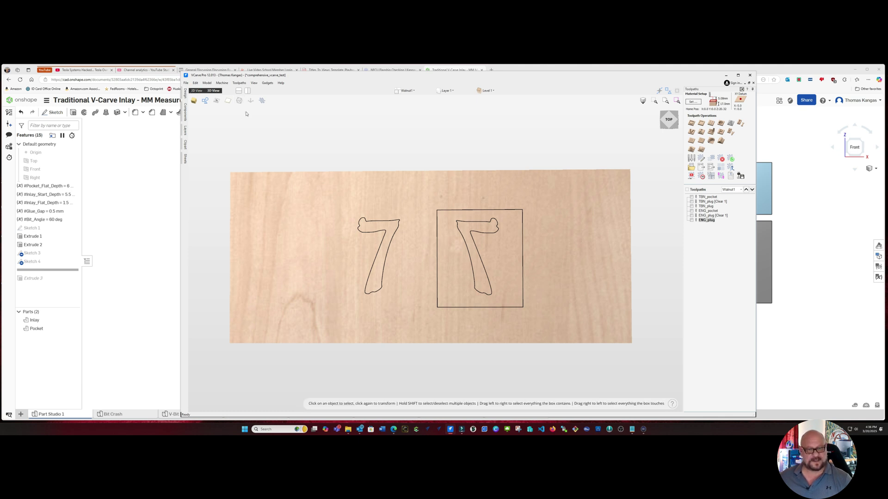
In 2D view, select the left 7 and start a V-carve toolpath using the Amana #46280 V-Bit (12.4°)
key("F2")
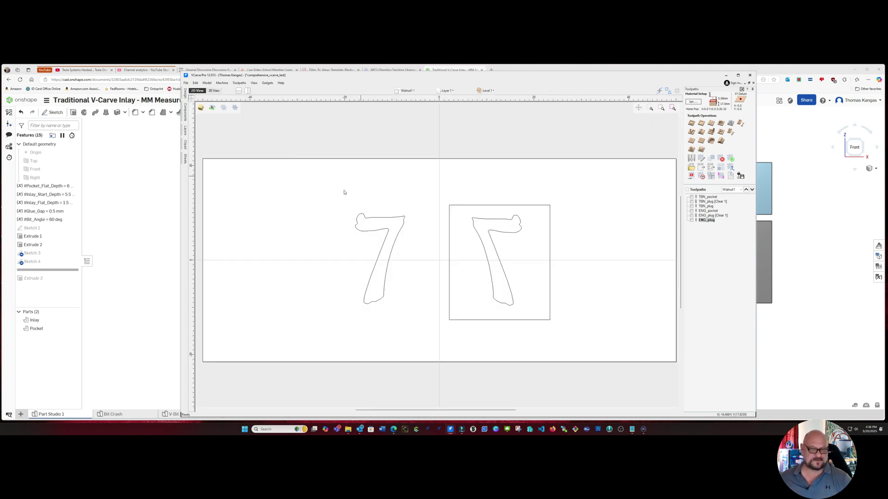
left_click_drag(343, 190, 430, 342)
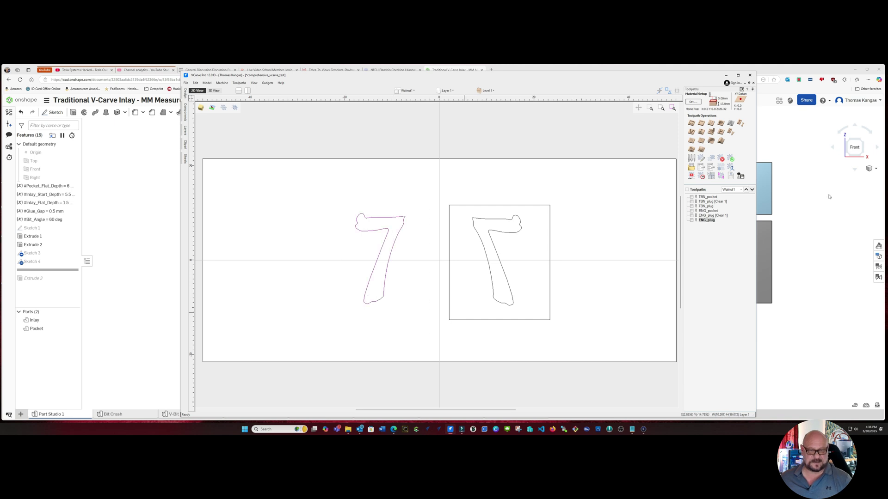
left_click(691, 133)
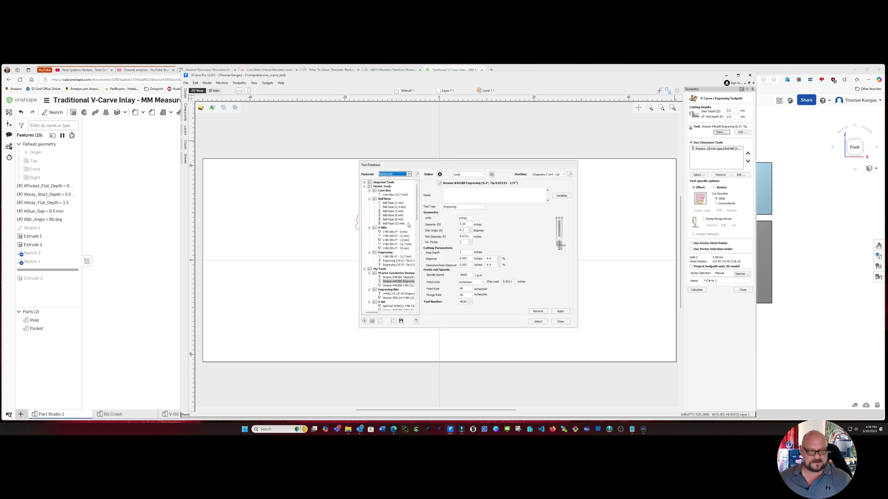
left_click(398, 285)
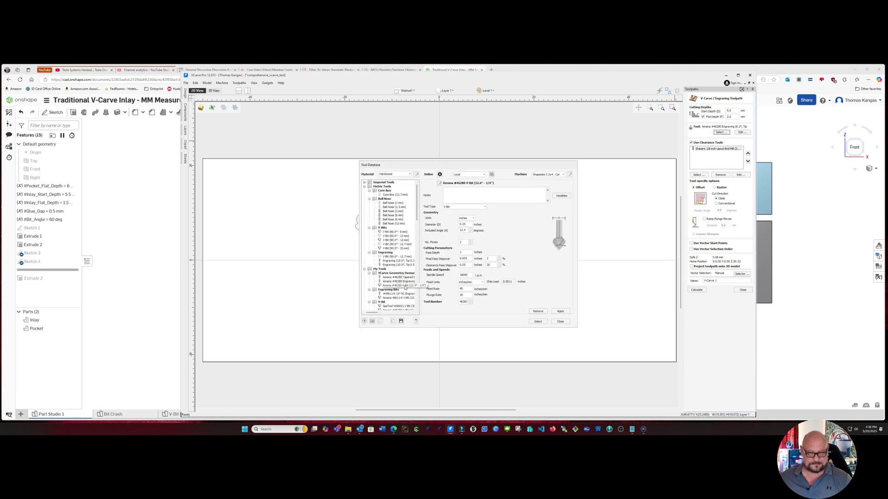
left_click(537, 322)
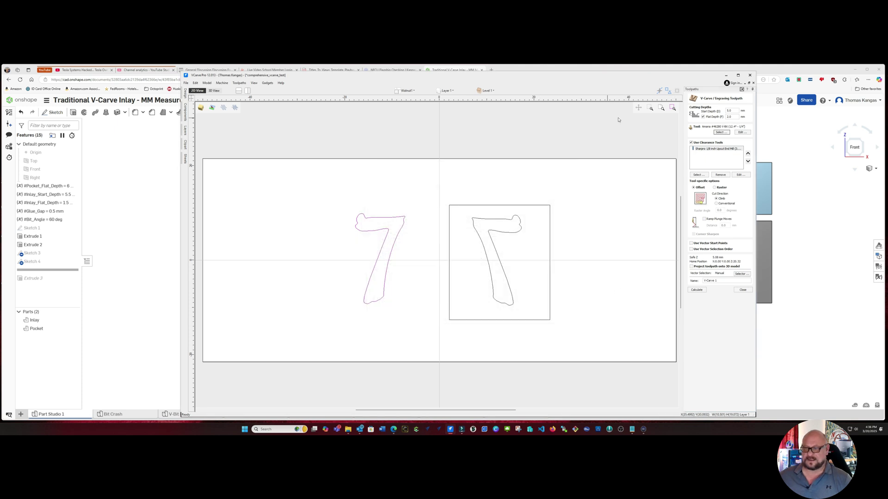
Calculate 'VBIT_pocket' with start depth 0 and flat depth 6, accepting the empty-toolpath warning
double_click(729, 111)
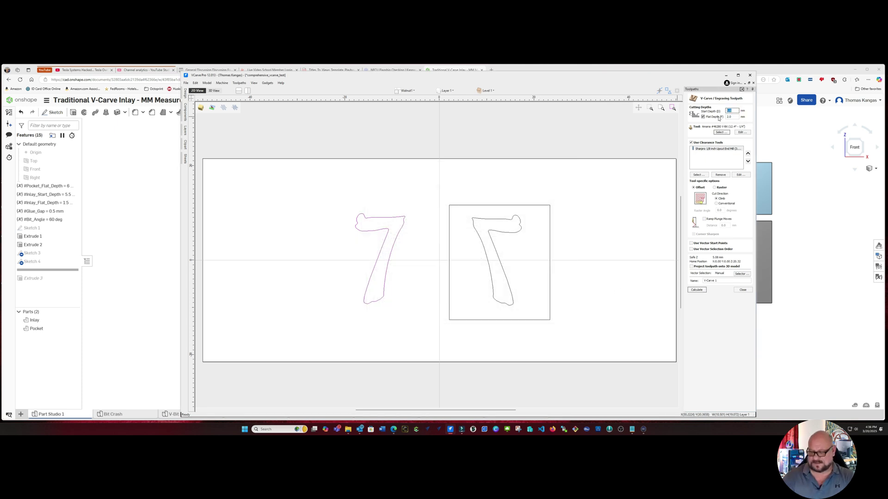
type("0")
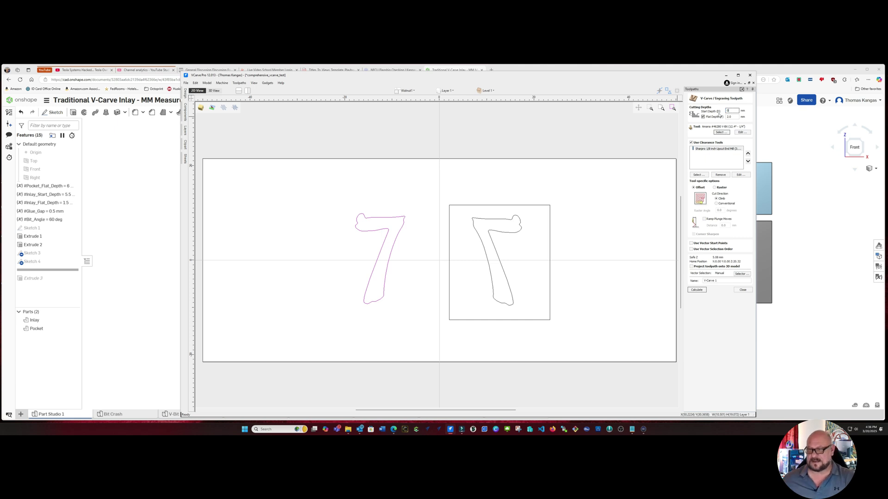
key("Tab")
key("Tab")
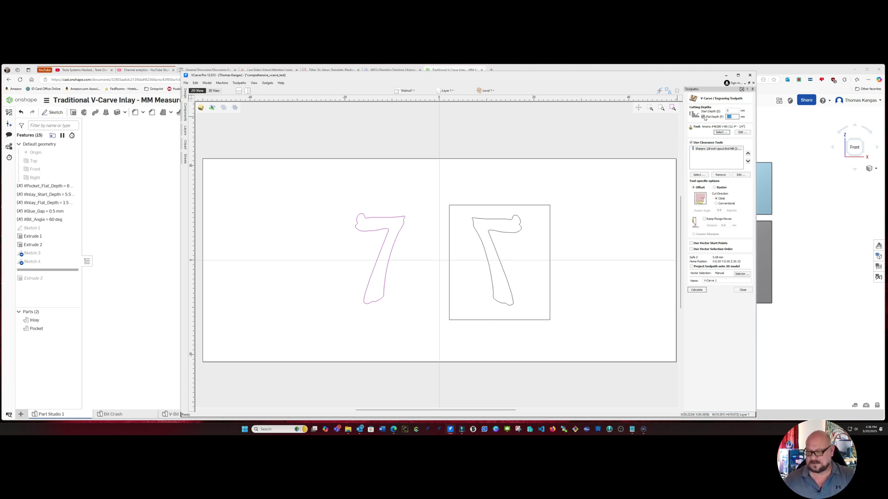
type("6")
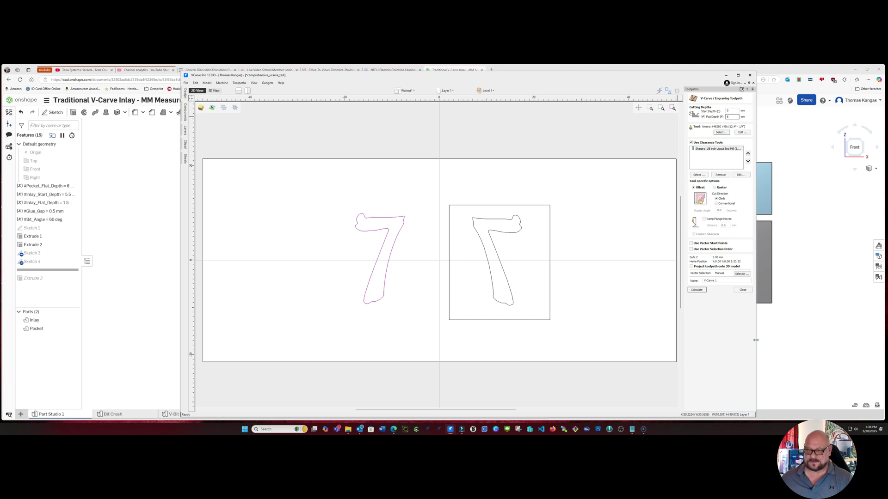
left_click_drag(725, 282, 702, 281)
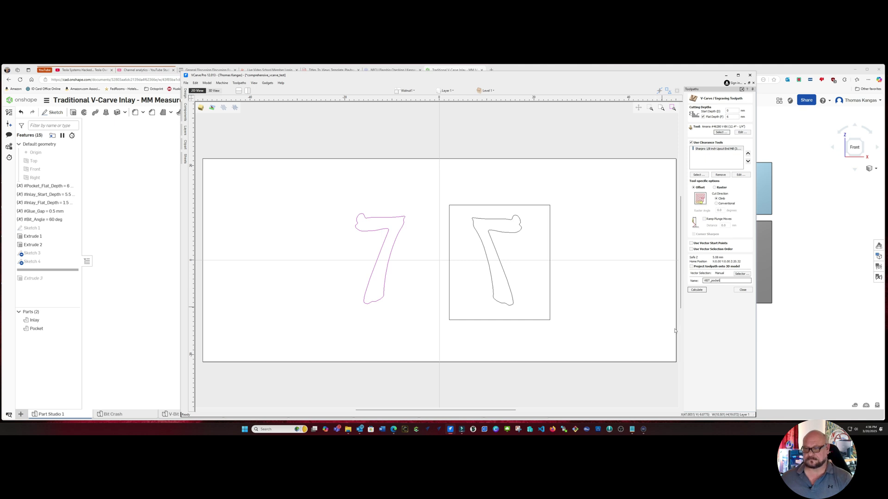
key("Return")
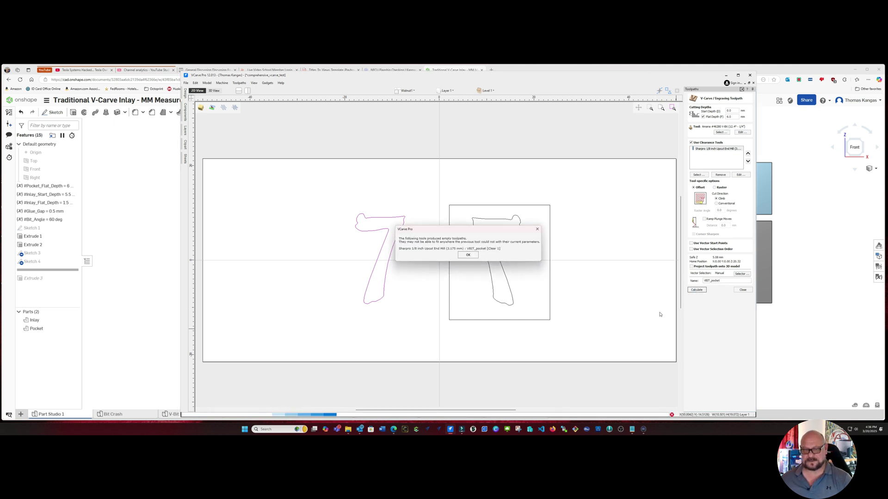
left_click(466, 255)
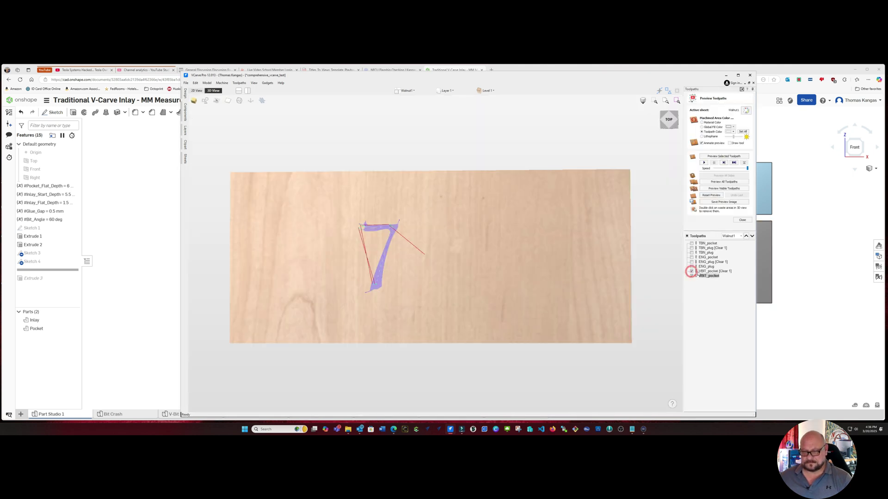
Delete only the empty VBIT_pocket [Clear 1] toolpath and close the preview
left_click(721, 271)
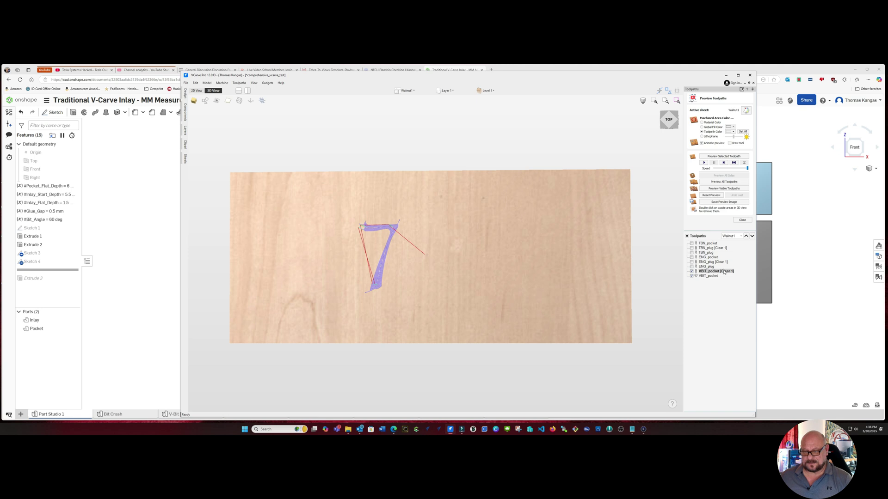
right_click(725, 272)
left_click(757, 334)
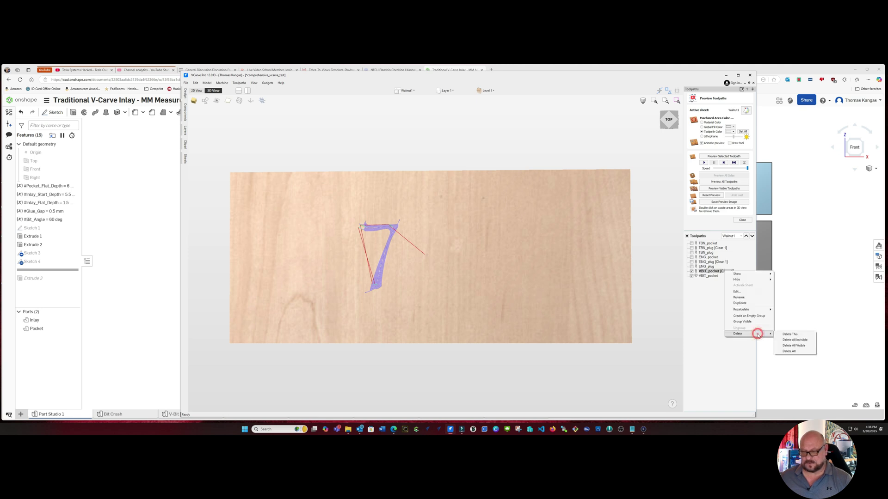
left_click(790, 335)
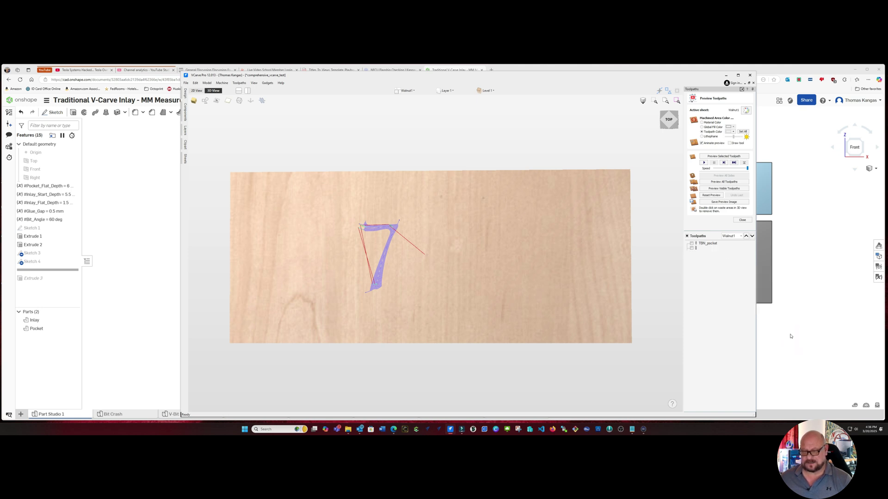
left_click(742, 219)
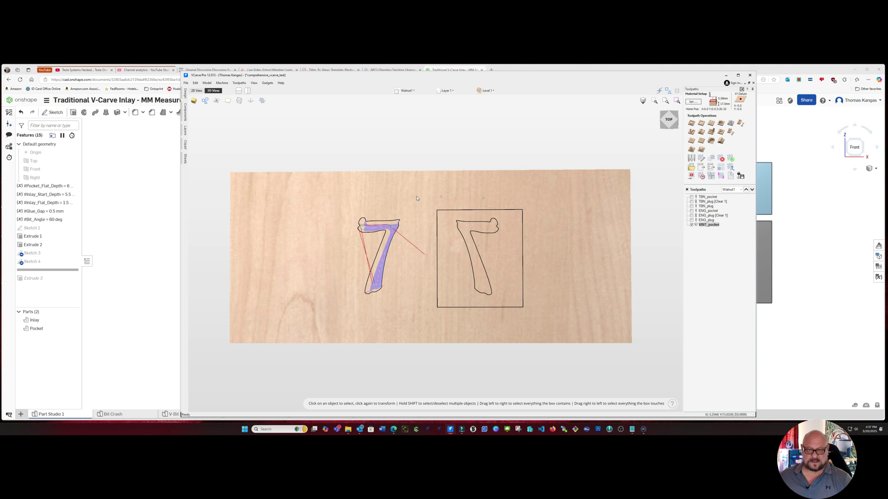
Select the mirrored 7 and its square and calculate a 'VBIT_plug' V-carve with the existing depths
left_click_drag(422, 194, 549, 325)
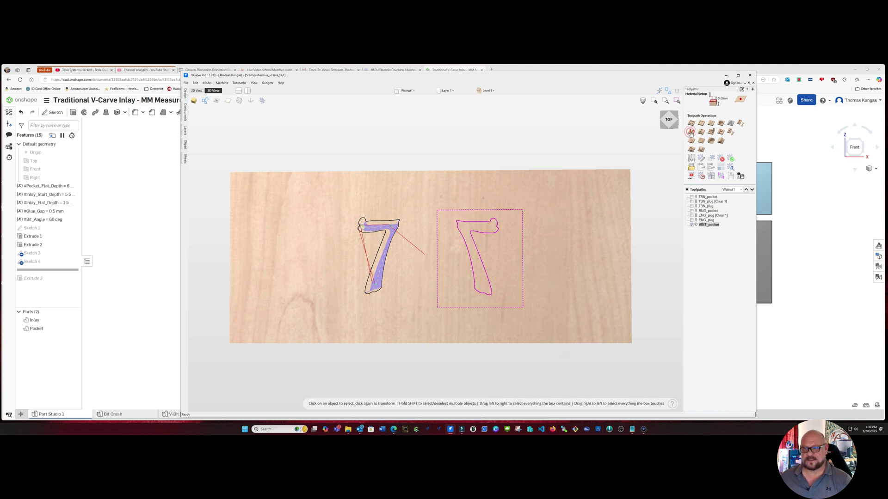
left_click(690, 131)
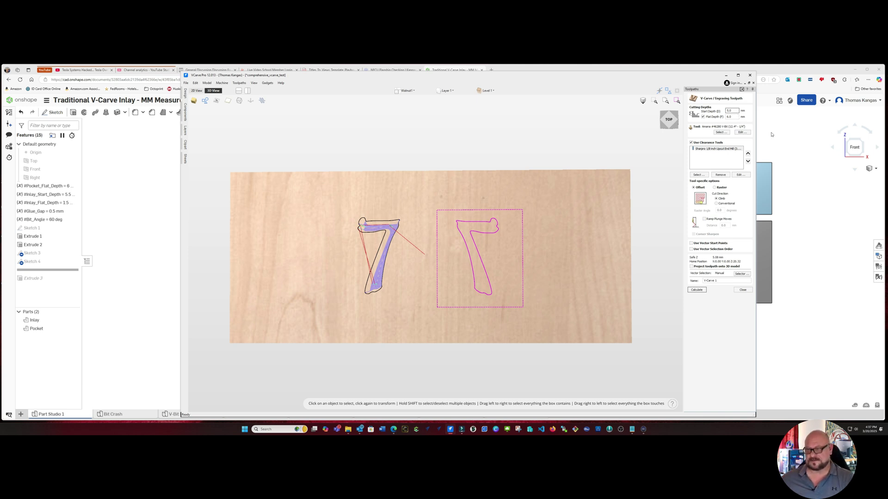
key("Tab")
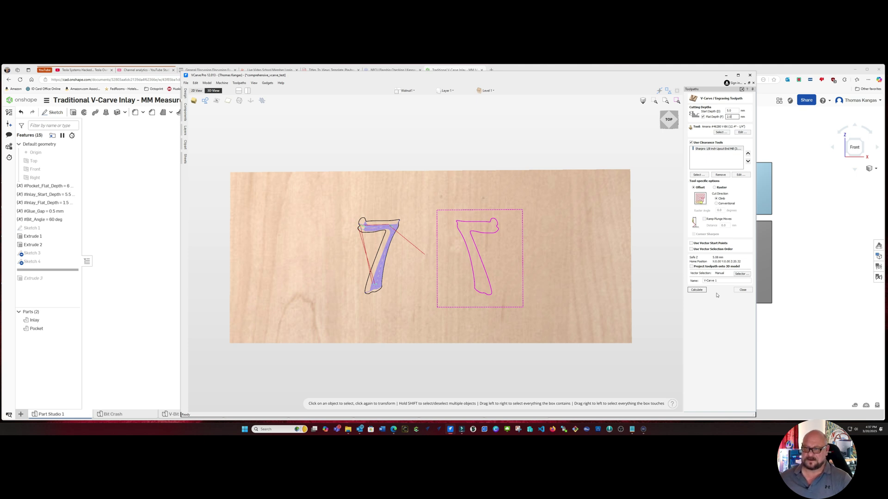
key("Tab")
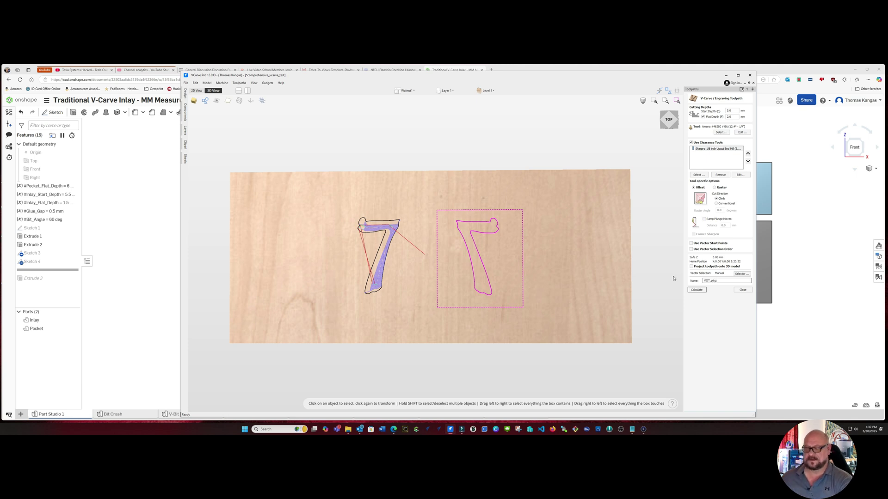
left_click(696, 290)
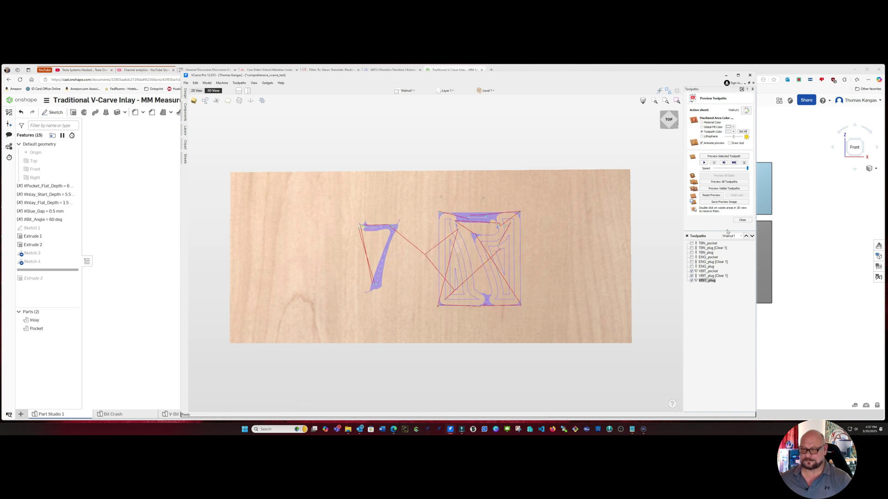
Close the Preview Toolpaths panel, leaving the VBIT_plug carving on the wood
left_click(741, 220)
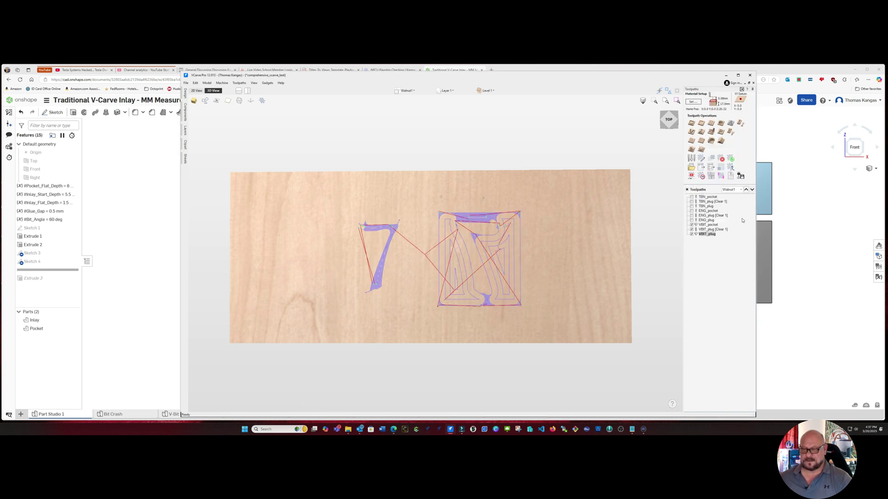